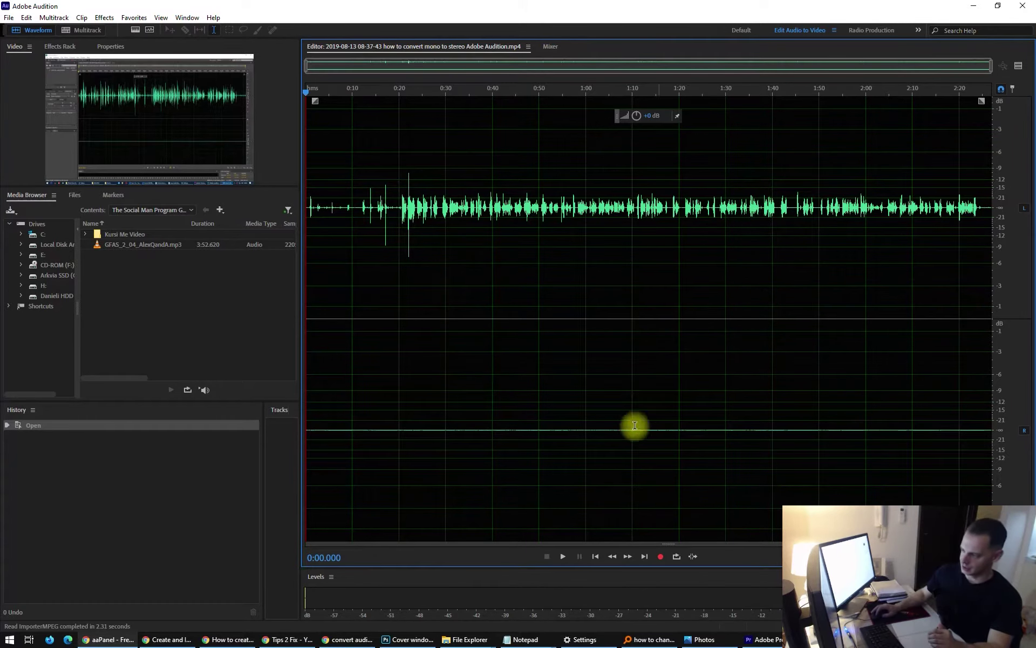
# Step: Preview the one-sided recording by moving the playhead around and playing a short stretch
pyautogui.moveTo(617, 429); pyautogui.dragTo(516, 470)
pyautogui.click(606, 351)
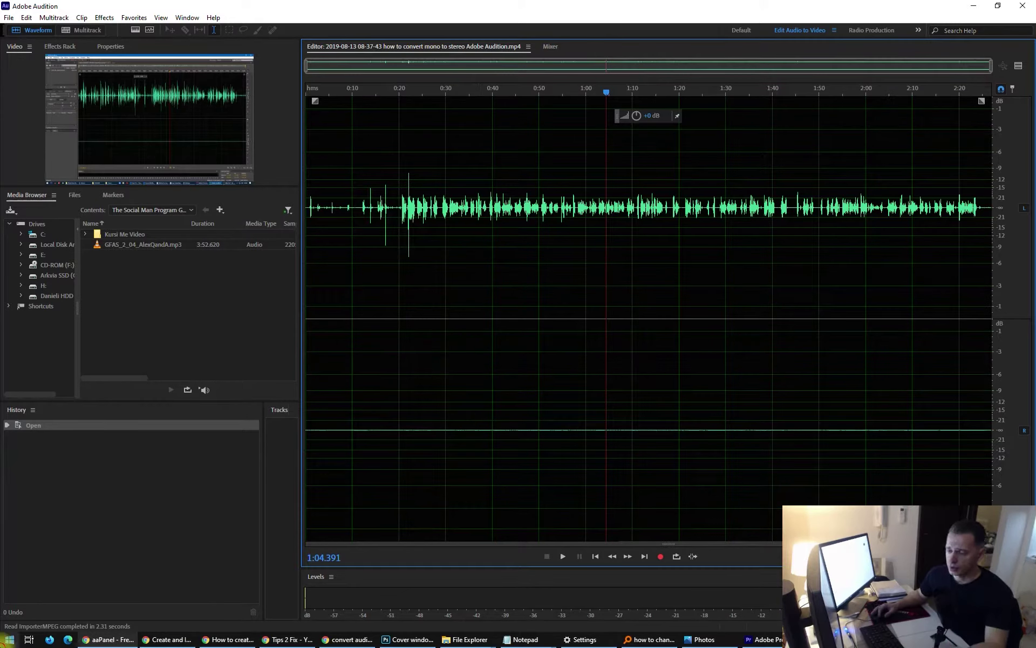
pyautogui.click(389, 267)
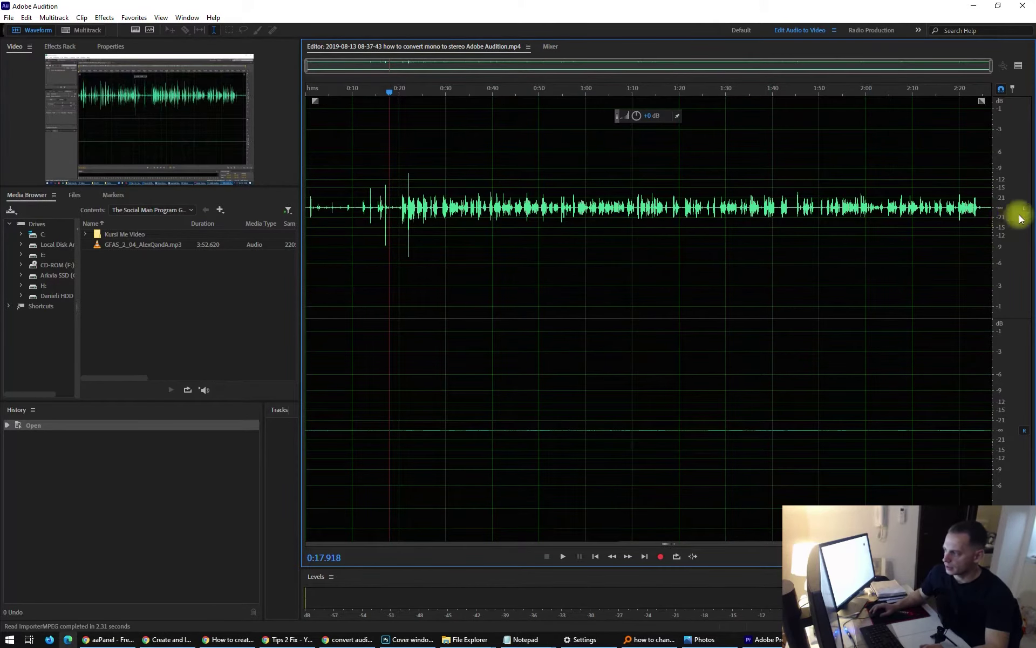
pyautogui.click(857, 246)
pyautogui.click(411, 208)
pyautogui.click(574, 213)
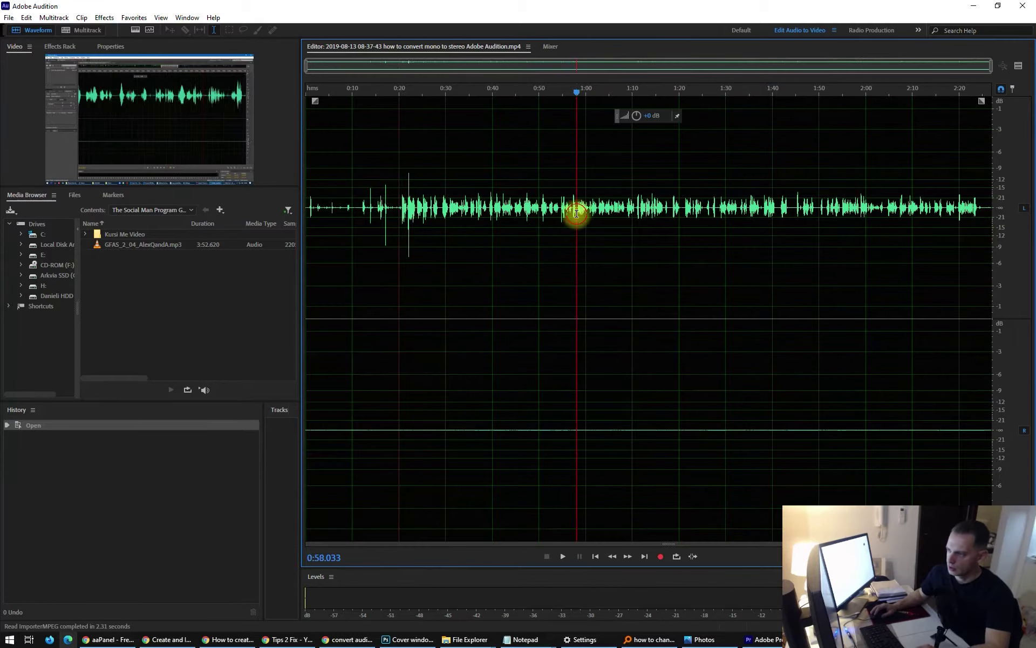
pyautogui.press('space')
pyautogui.scroll(5, 575, 226)
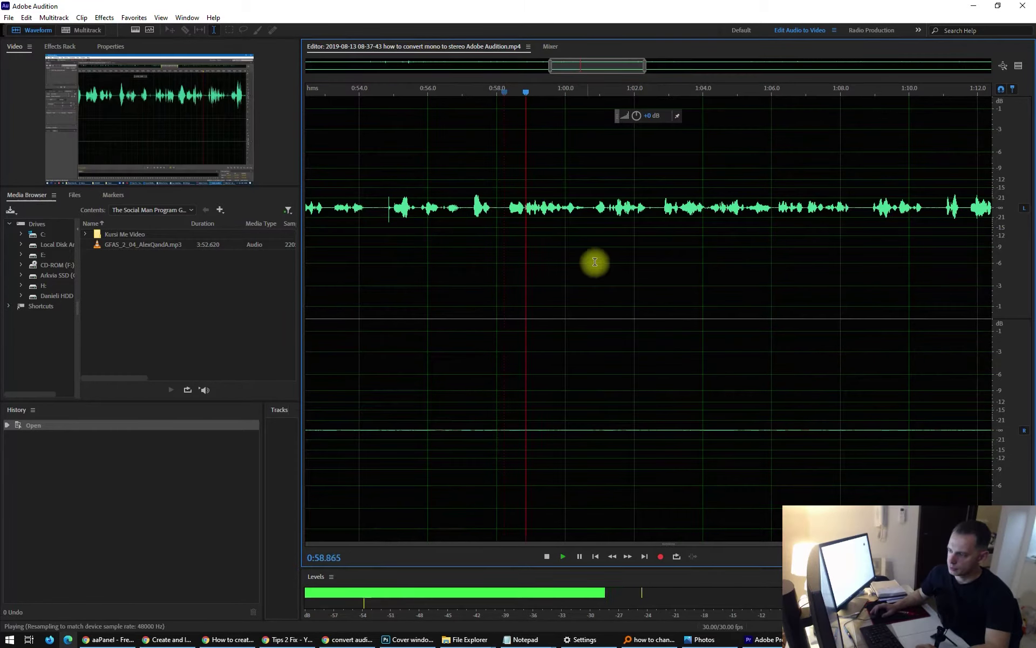
pyautogui.scroll(-5, 600, 303)
pyautogui.press('space')
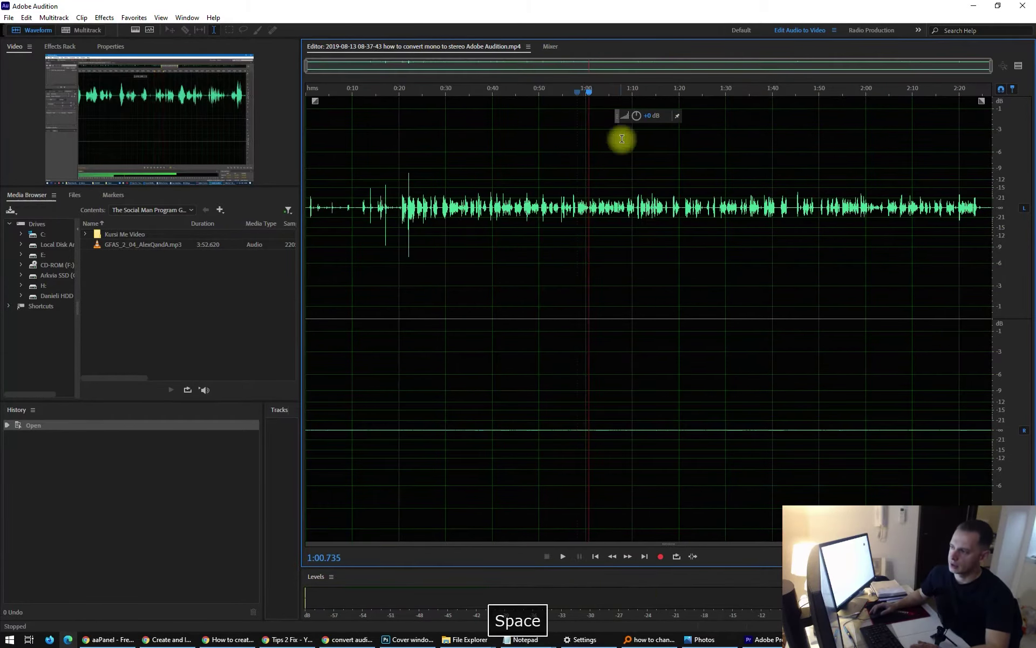
# Step: Amplify the audio by about +9.6 dB with the HUD knob, then disable the right channel
pyautogui.moveTo(638, 116); pyautogui.dragTo(648, 97)
pyautogui.click(698, 348)
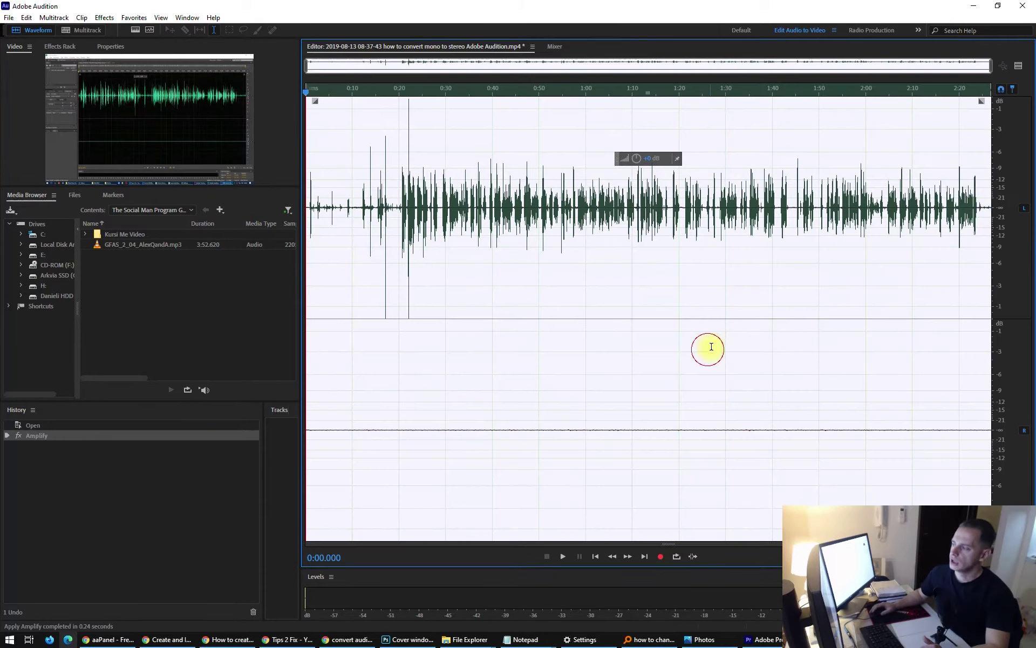
pyautogui.click(910, 219)
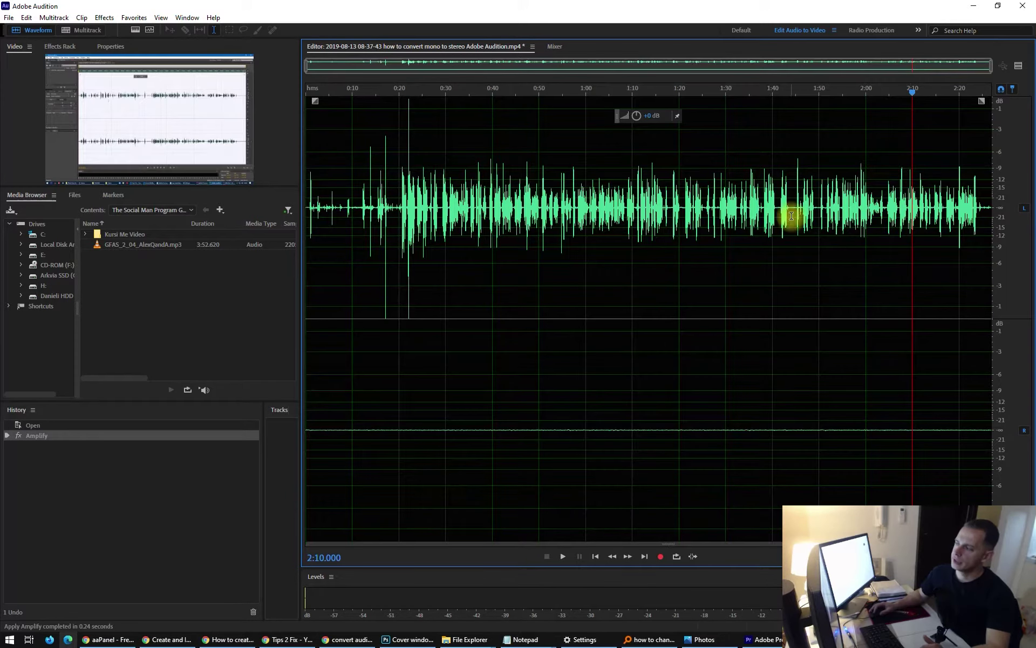
pyautogui.click(653, 199)
pyautogui.click(573, 467)
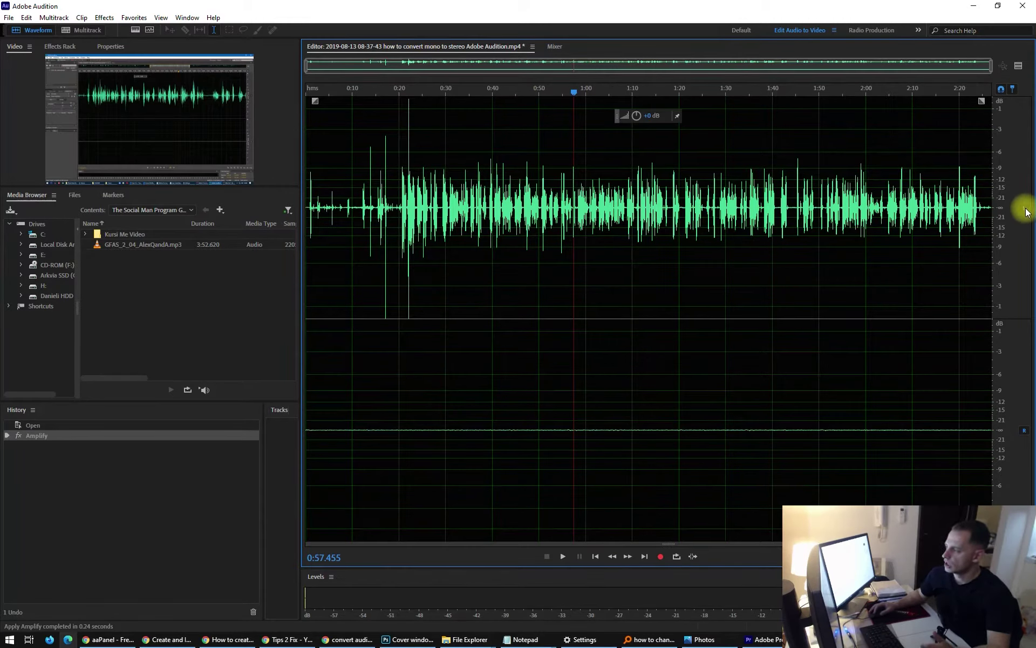
pyautogui.click(1026, 430)
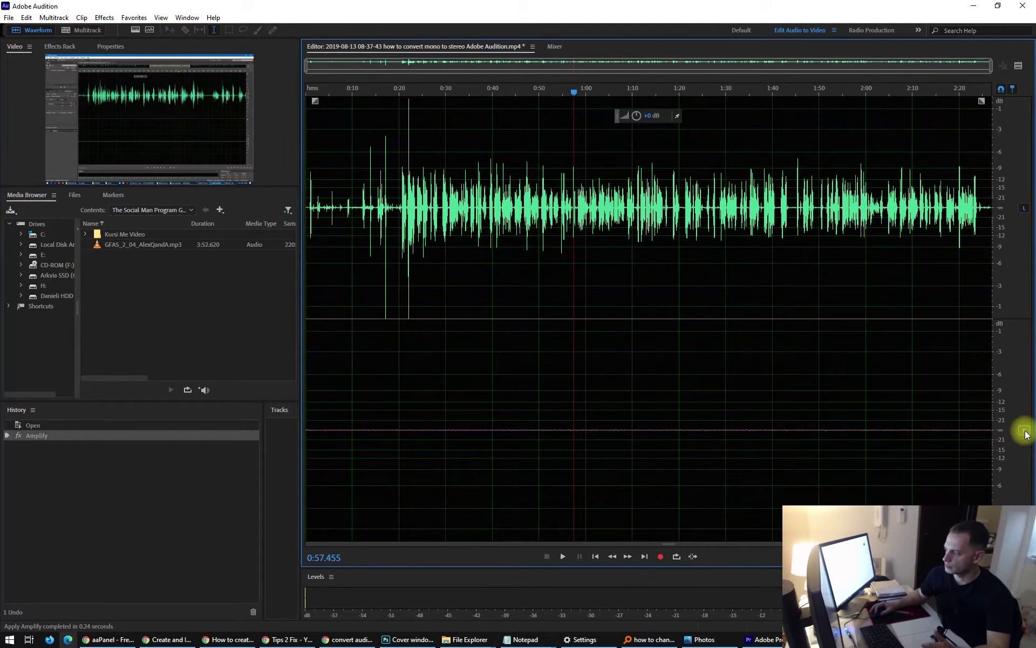
# Step: Select the entire left channel and copy its audio
pyautogui.doubleClick(685, 272)
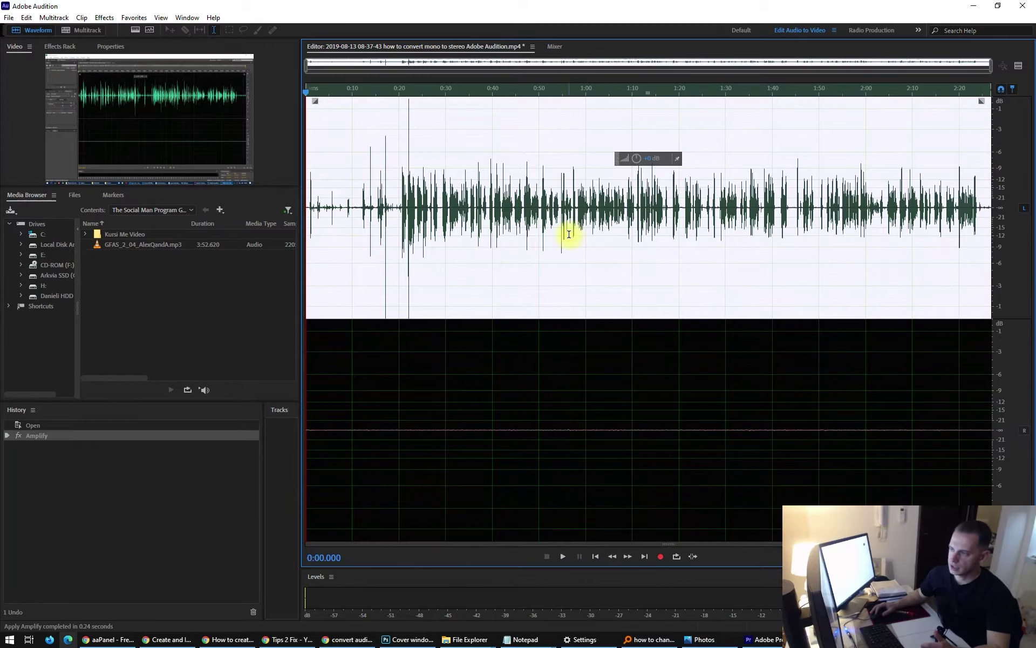
pyautogui.rightClick(523, 202)
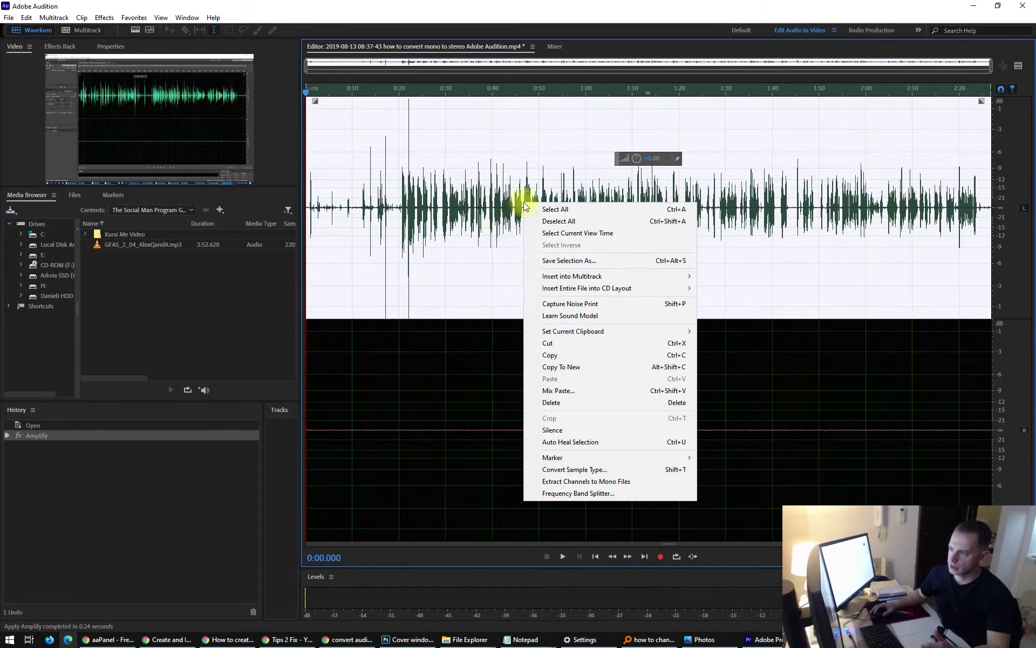
pyautogui.rightClick(501, 148)
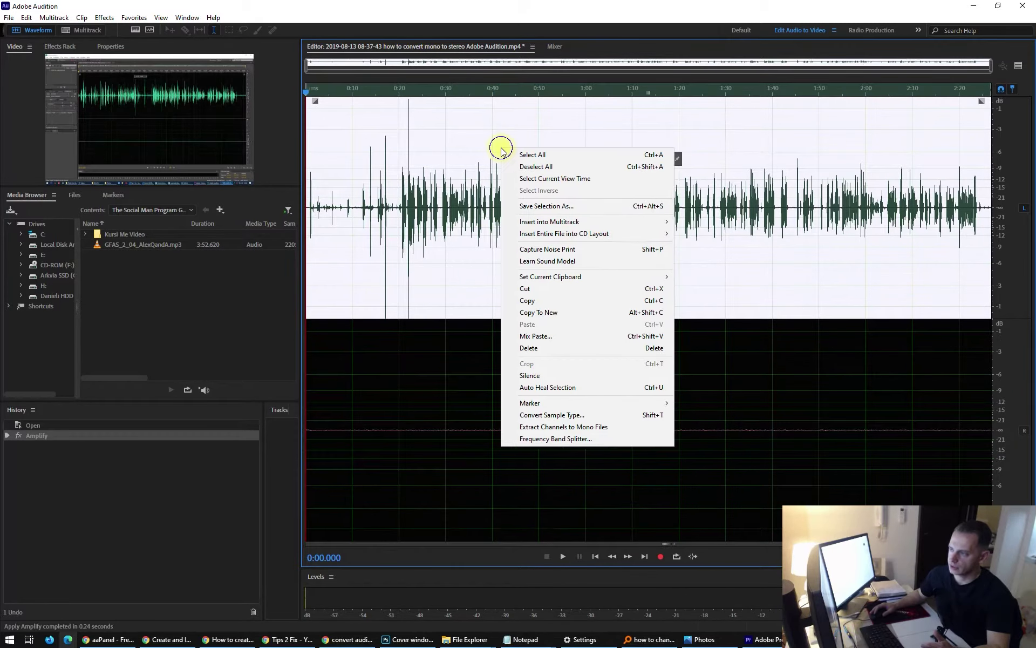
pyautogui.click(560, 300)
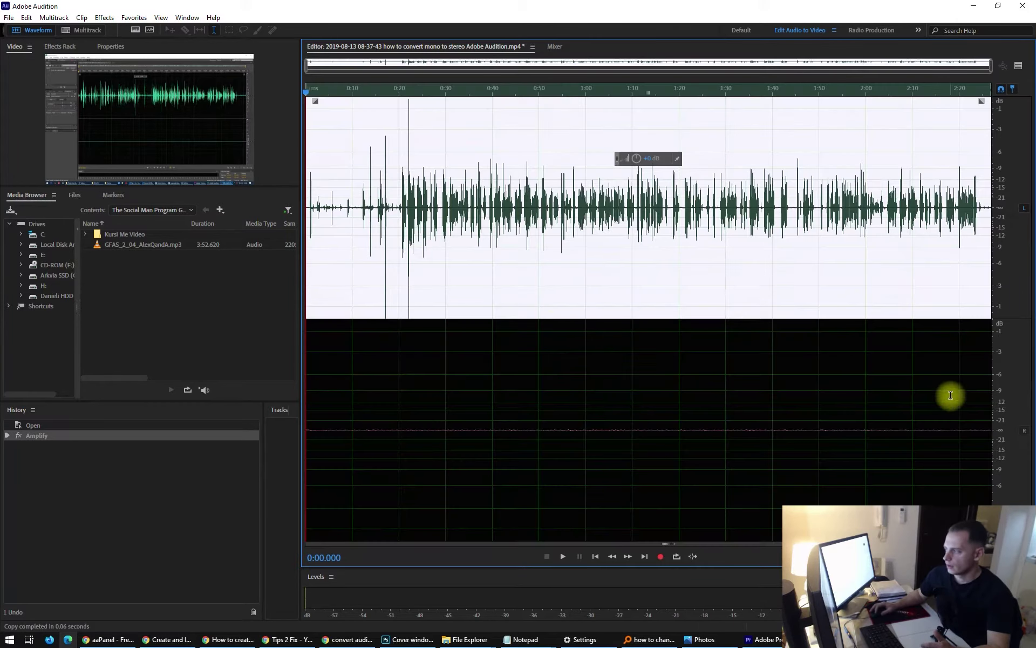
# Step: With only the right channel enabled, select all of it and paste the copied audio
pyautogui.click(1025, 435)
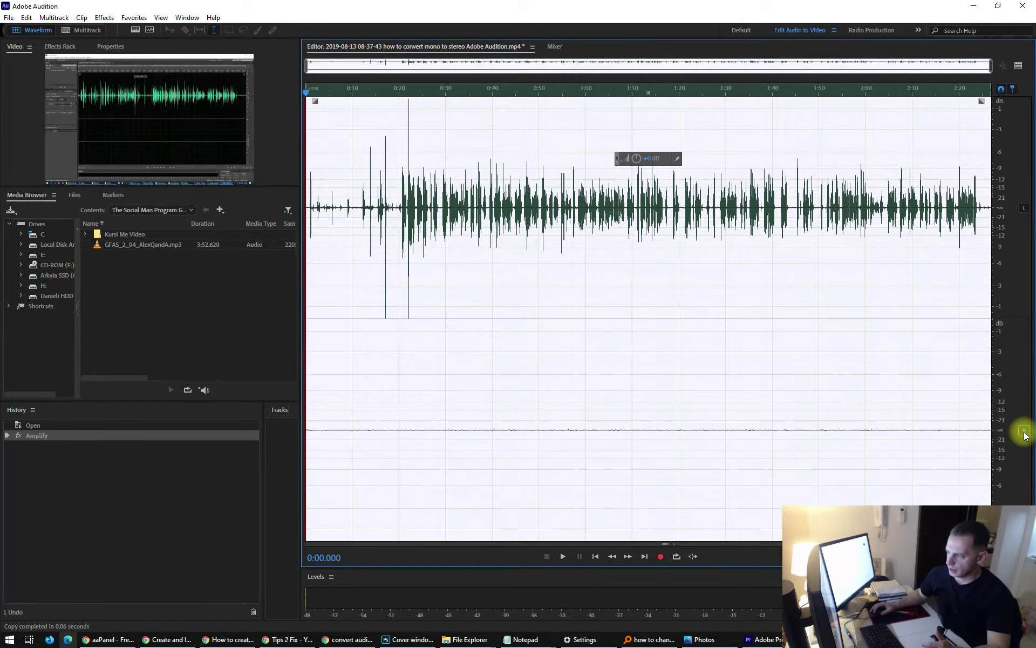
pyautogui.click(1024, 207)
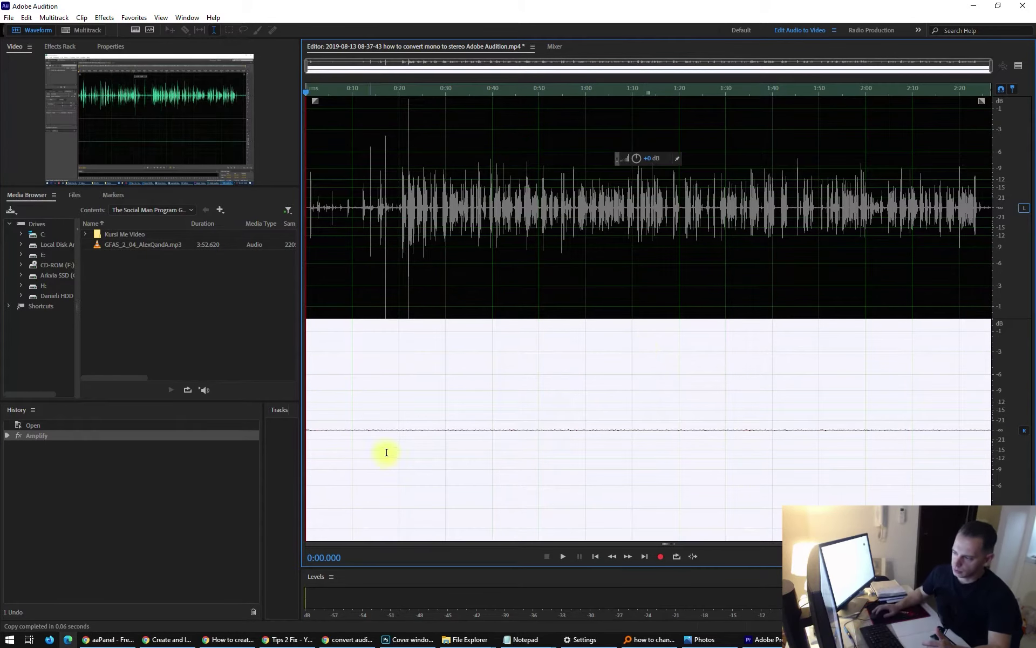
pyautogui.press('Delete')
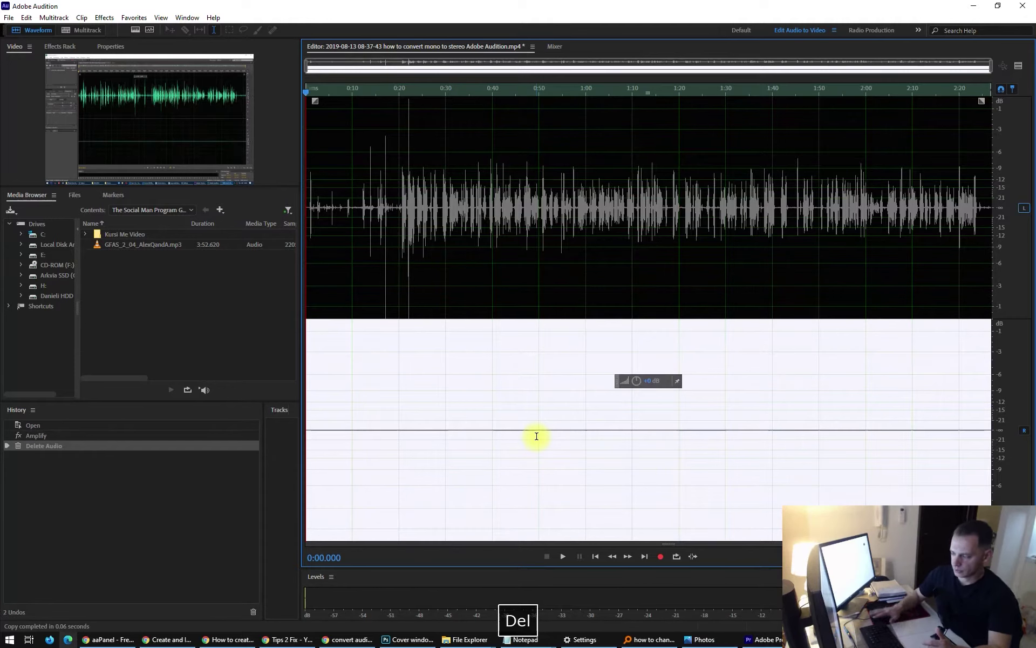
pyautogui.moveTo(366, 429); pyautogui.dragTo(858, 438)
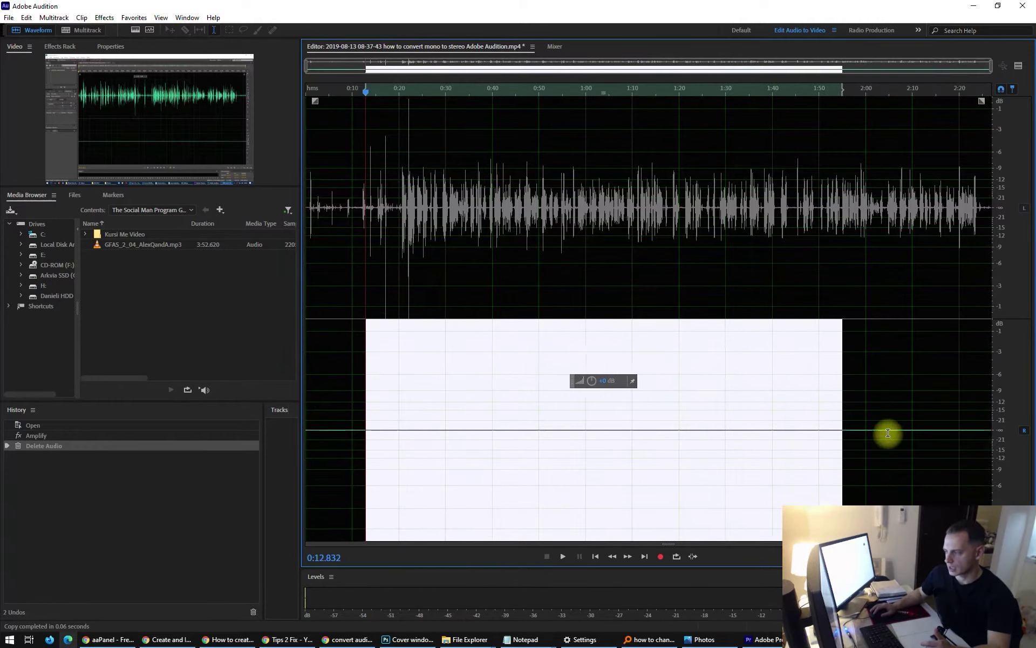
pyautogui.click(858, 438)
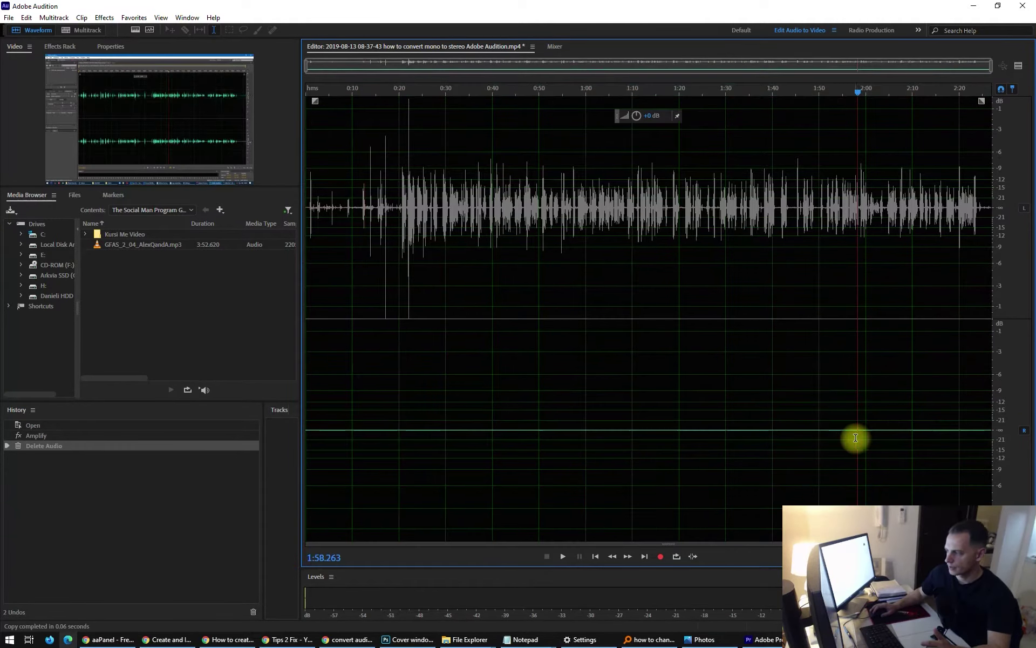
pyautogui.doubleClick(807, 417)
pyautogui.click(553, 401)
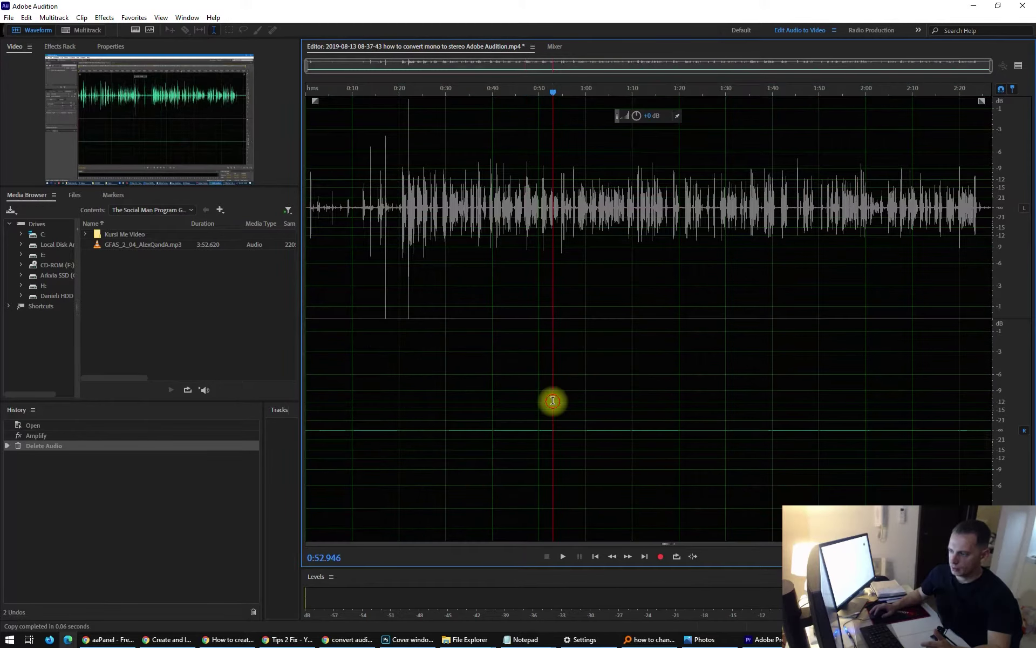
pyautogui.doubleClick(552, 398)
pyautogui.rightClick(552, 398)
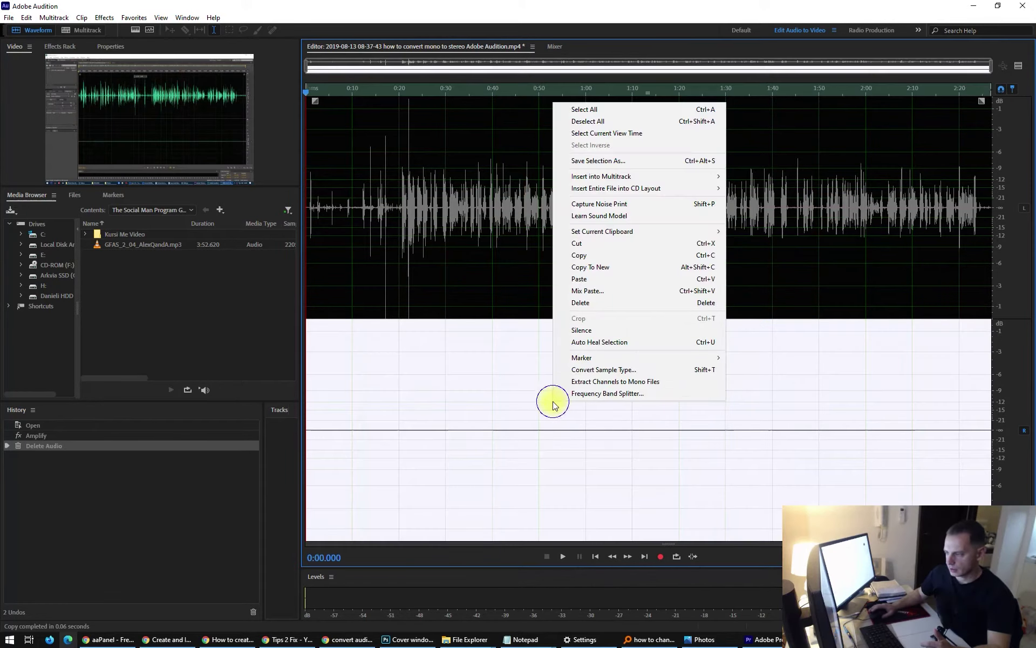
pyautogui.click(614, 277)
pyautogui.click(472, 405)
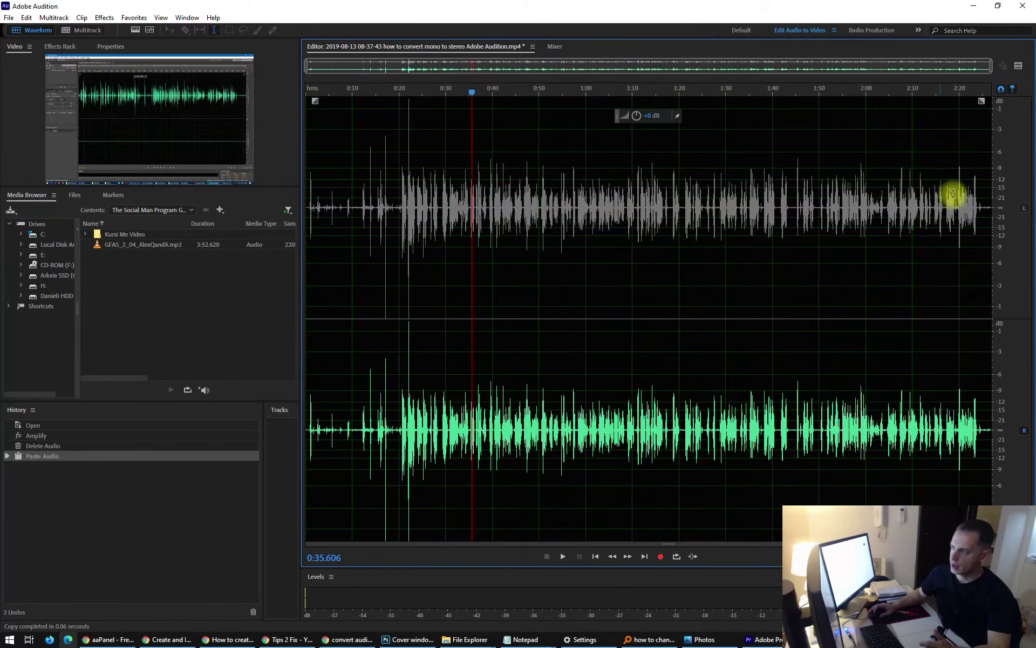
# Step: Re-enable the left channel and play from about 0:50 to compare both channels
pyautogui.click(1022, 209)
pyautogui.click(542, 315)
pyautogui.scroll(5, 536, 303)
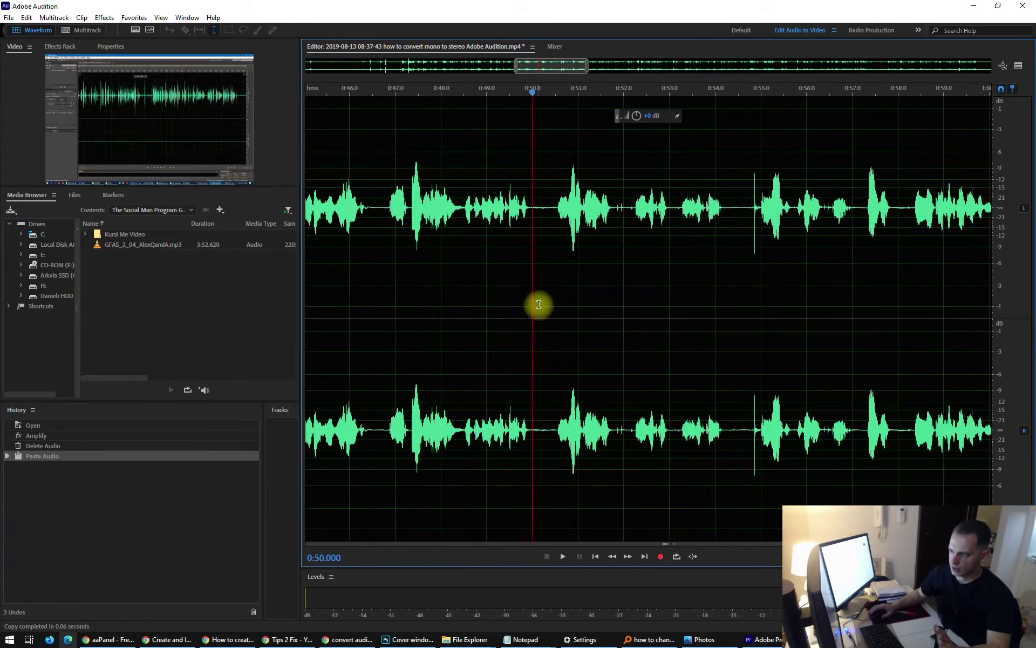
pyautogui.scroll(5, 606, 225)
pyautogui.scroll(3, 648, 265)
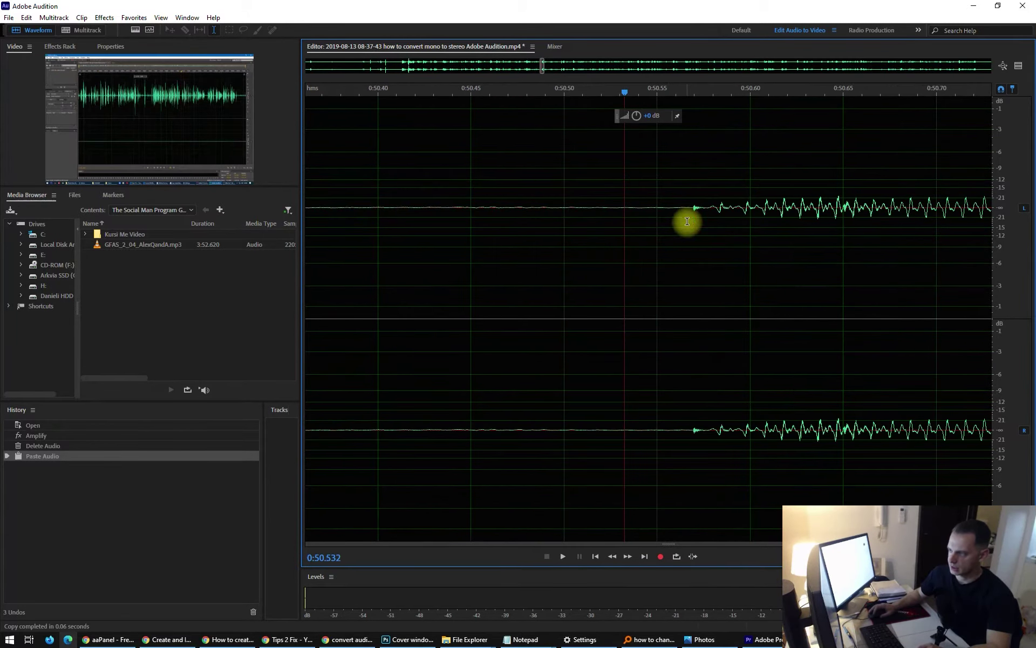
pyautogui.click(699, 240)
pyautogui.press('space')
pyautogui.scroll(-3, 527, 319)
pyautogui.scroll(-5, 572, 326)
pyautogui.scroll(-5, 572, 326)
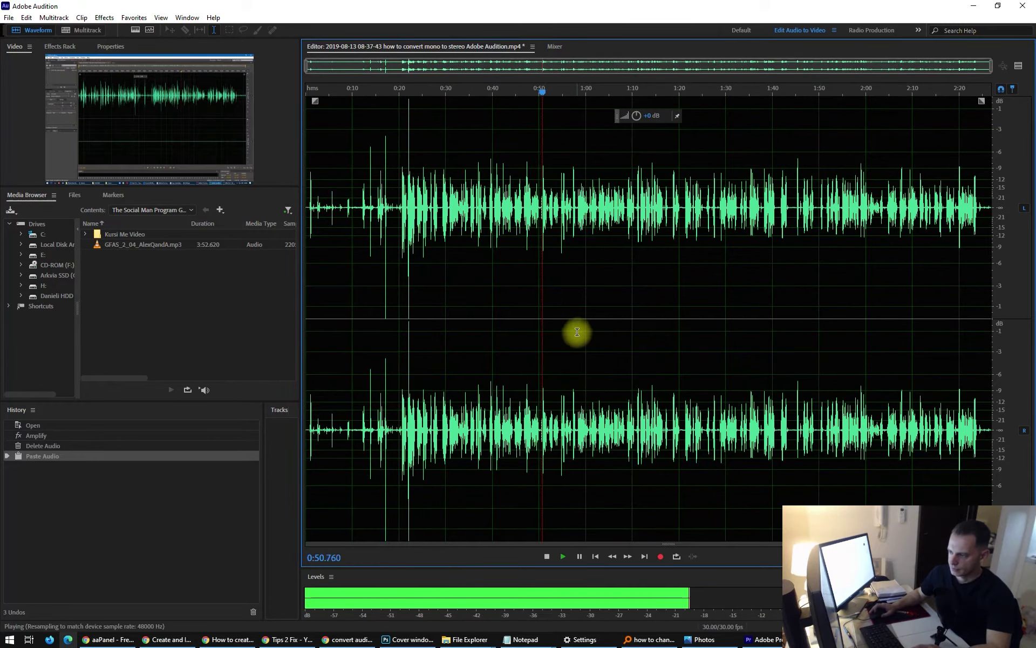
pyautogui.press('space')
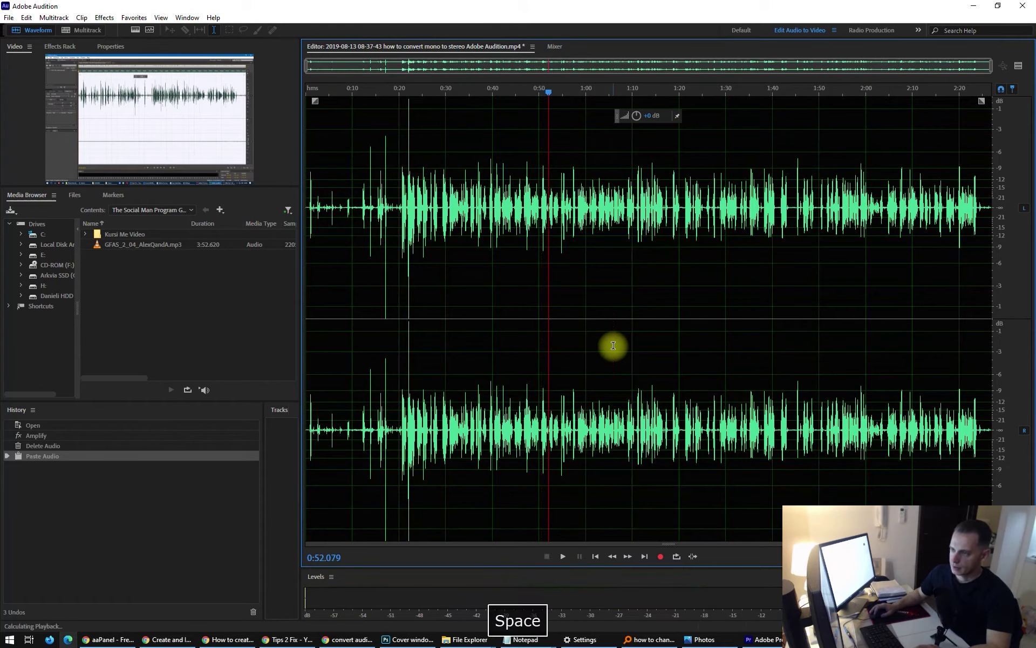
pyautogui.press('space')
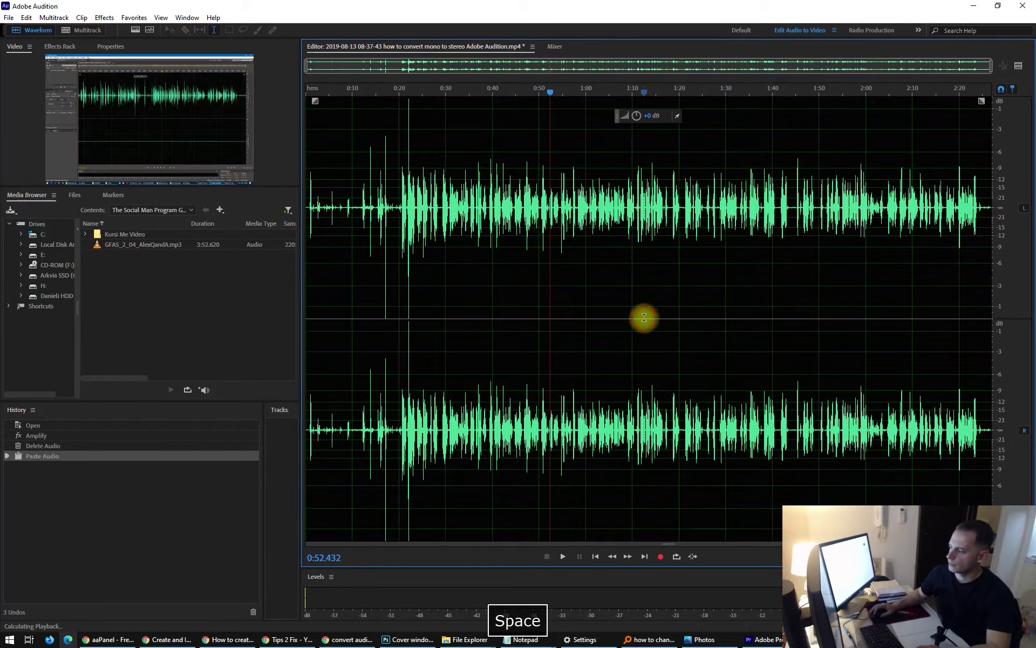
pyautogui.press('space')
pyautogui.scroll(2, 625, 222)
# Step: Undo all edits back to the original left-only recording
pyautogui.click(571, 233)
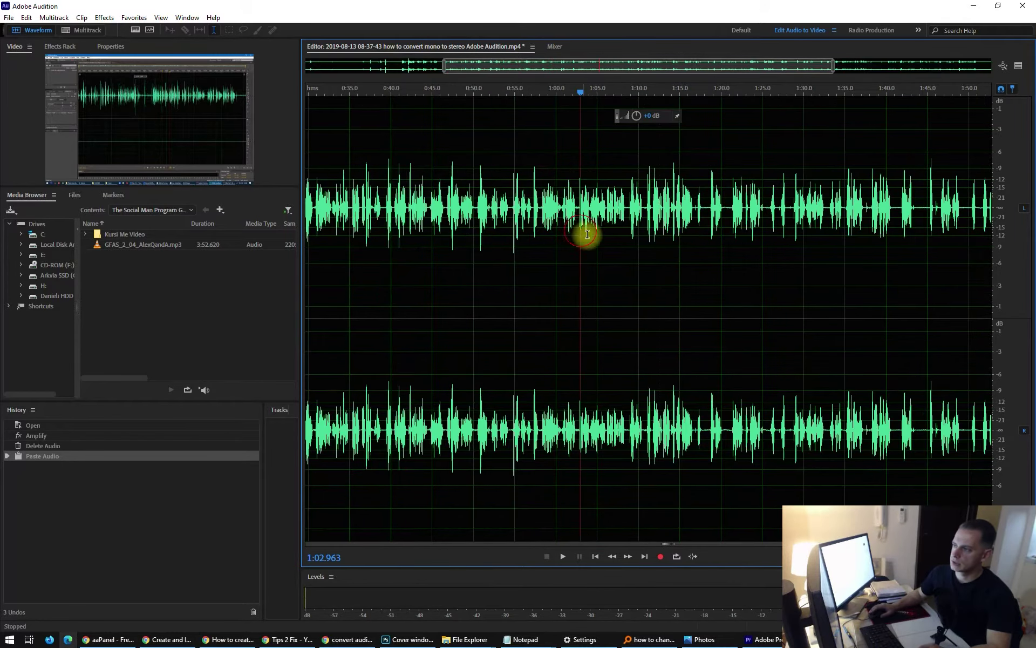
pyautogui.scroll(-2, 585, 232)
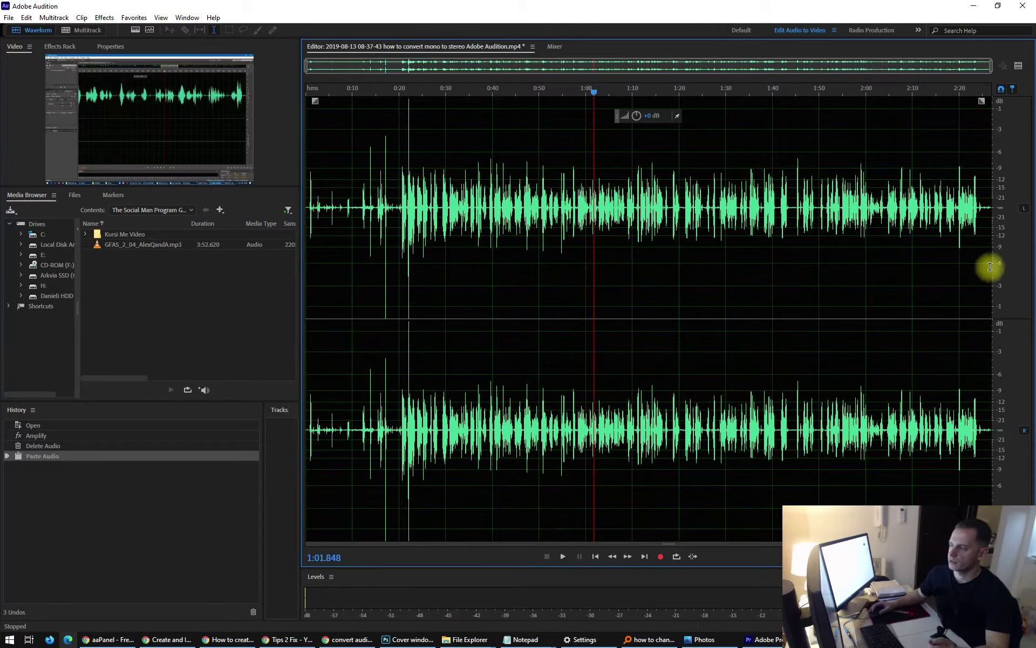
pyautogui.click(511, 282)
pyautogui.hotkey('ctrl', 'z')
pyautogui.hotkey('ctrl', 'z')
pyautogui.hotkey('ctrl', 'z')
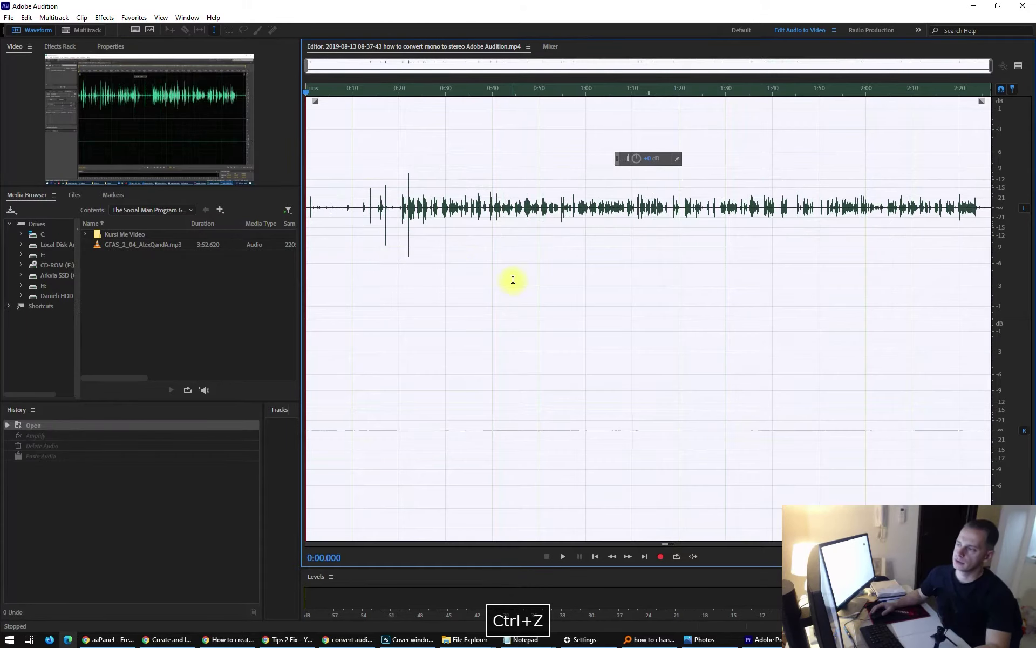
# Step: Redo the Amplify effect and dismiss the standalone audio file notice
pyautogui.hotkey('ctrl', 'shift', 'z')
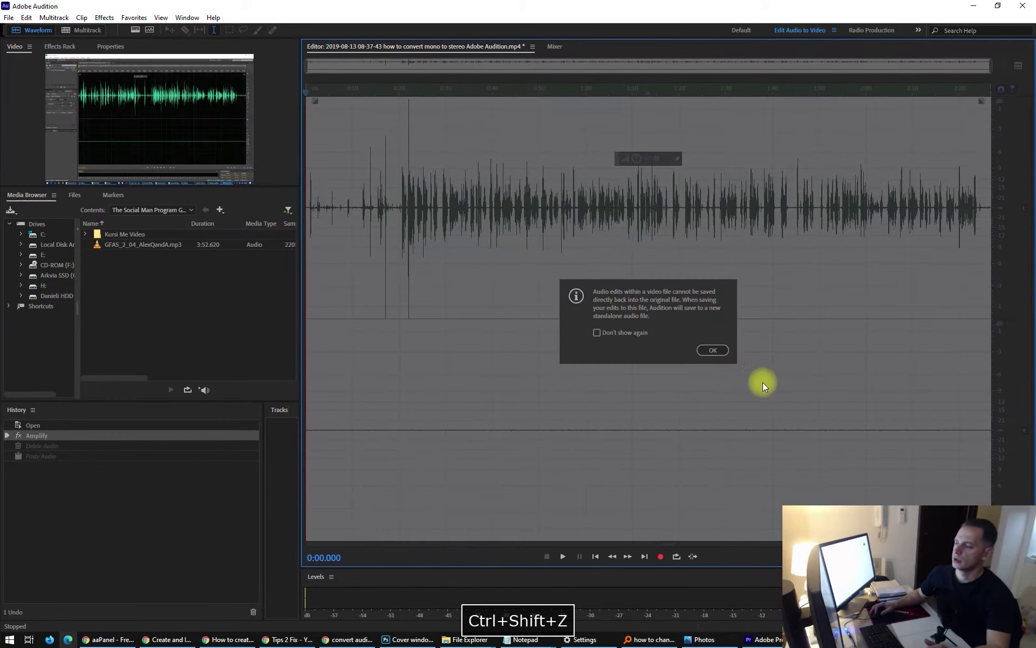
pyautogui.click(712, 350)
pyautogui.click(613, 325)
pyautogui.click(669, 328)
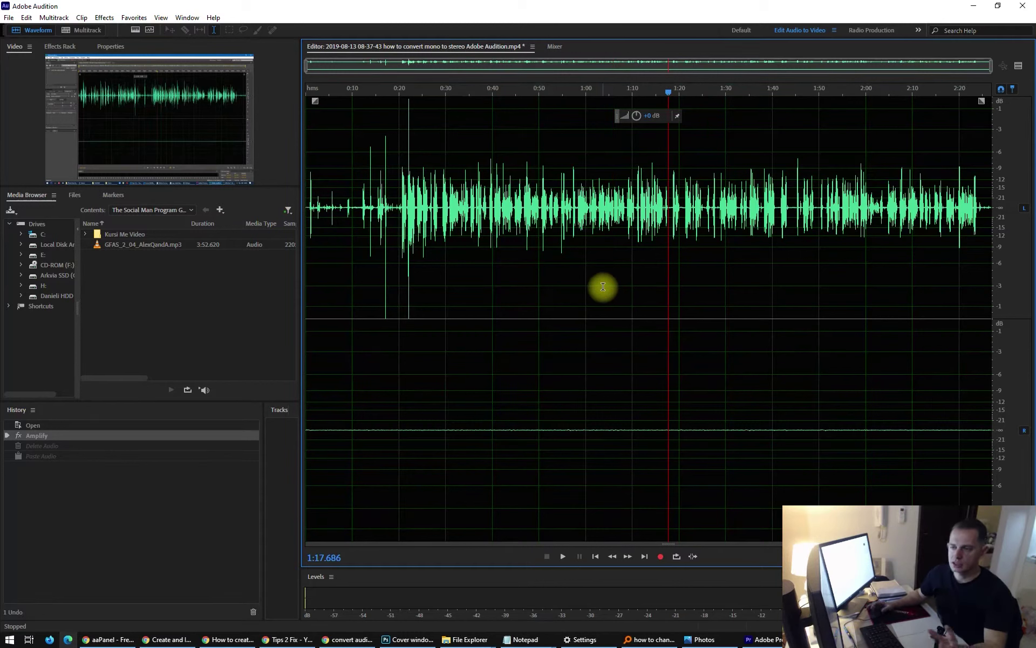
pyautogui.click(484, 230)
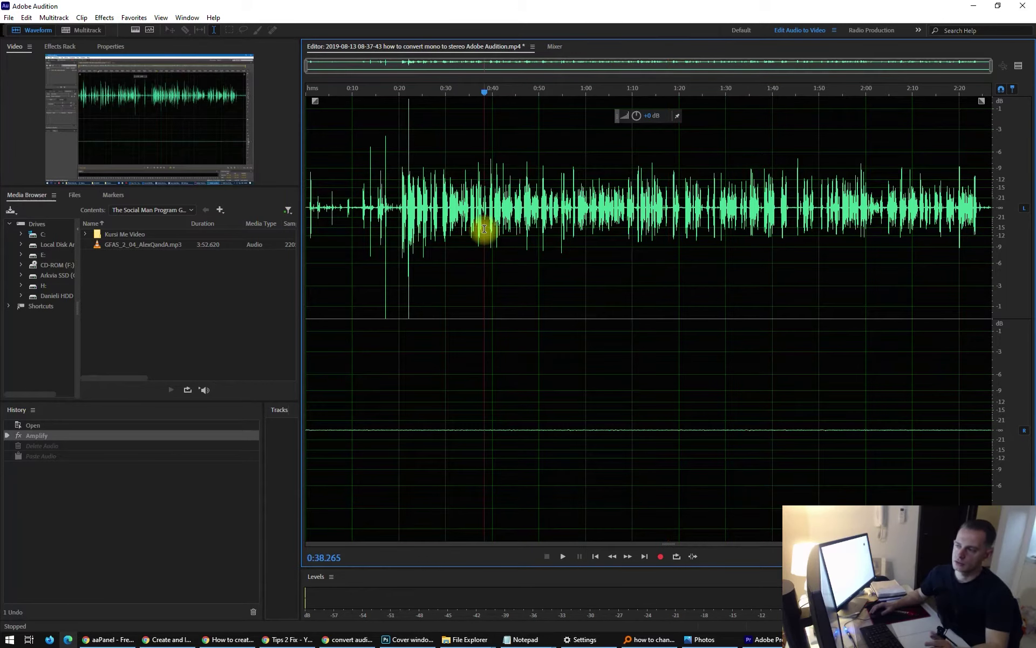
# Step: Convert the recording with the Convert to Mono (Average) sample-type preset
pyautogui.click(26, 18)
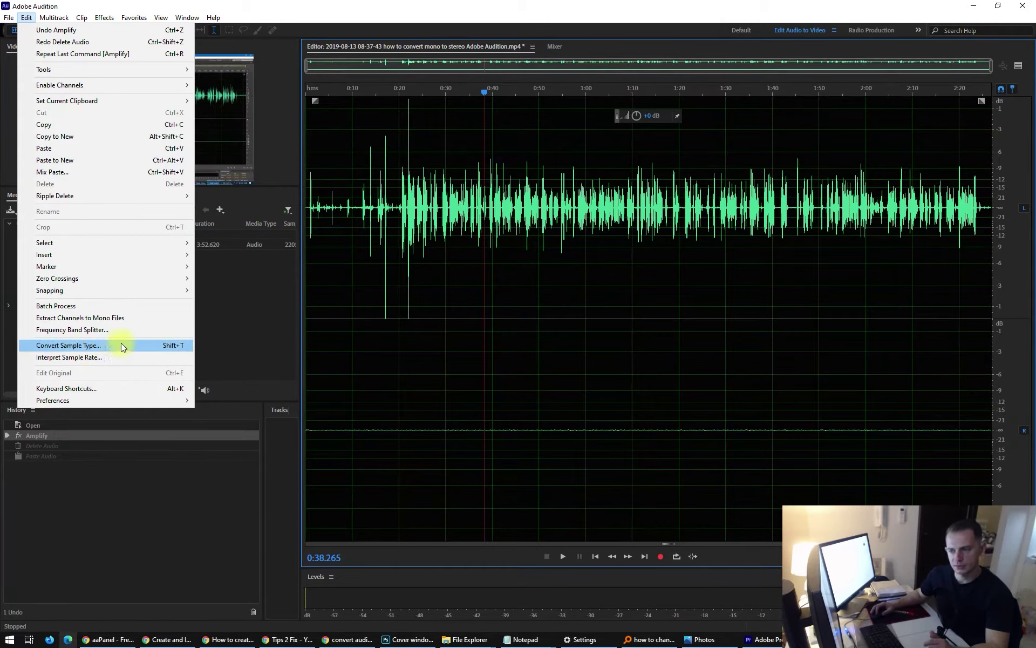
pyautogui.click(165, 347)
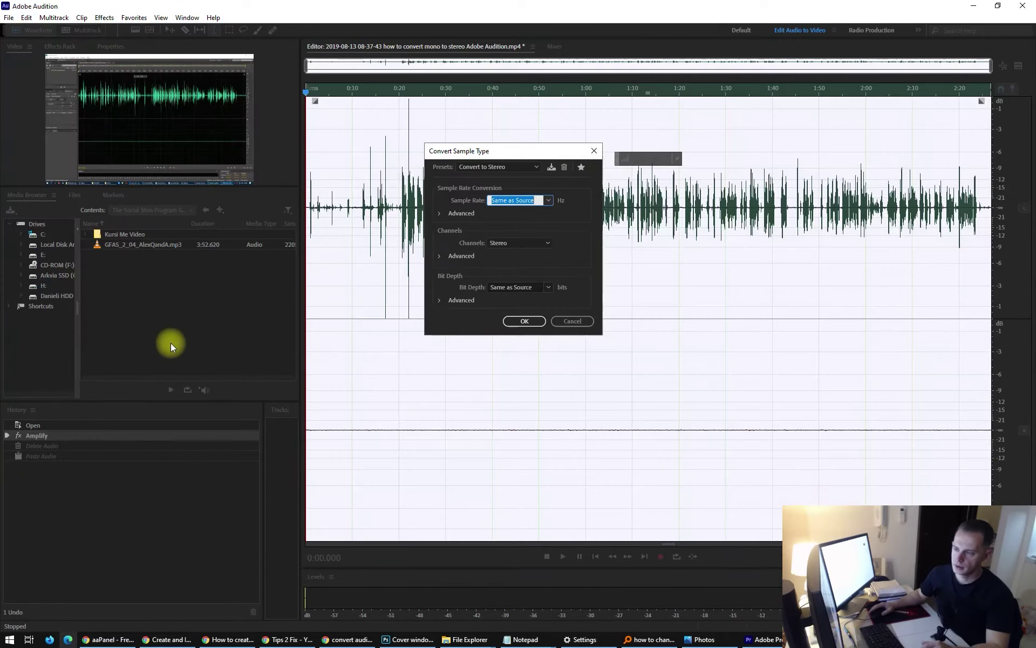
pyautogui.click(531, 167)
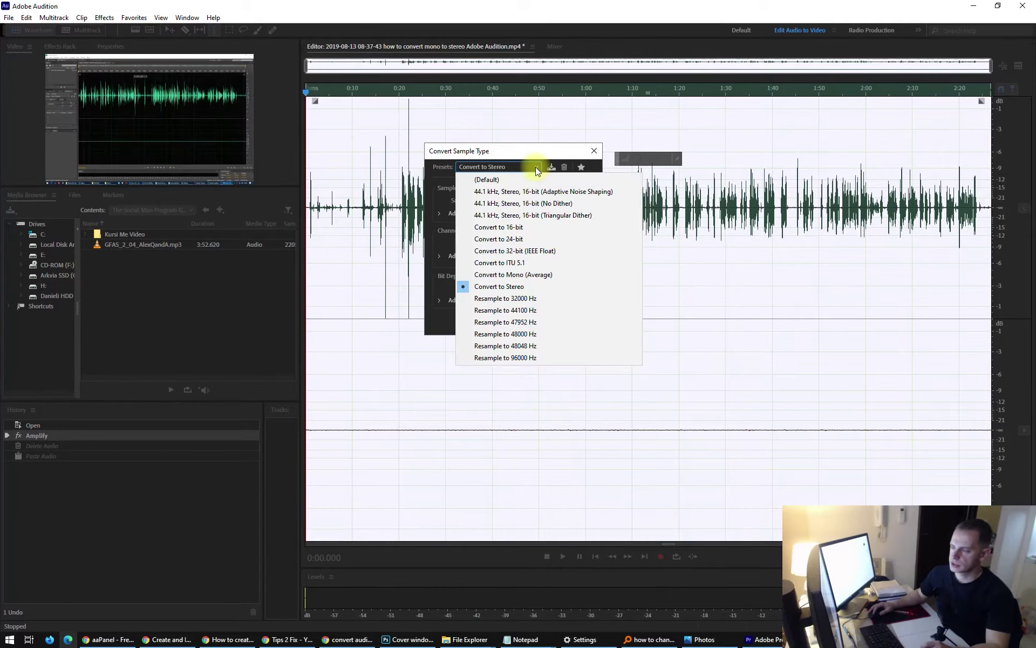
pyautogui.click(518, 274)
pyautogui.click(523, 321)
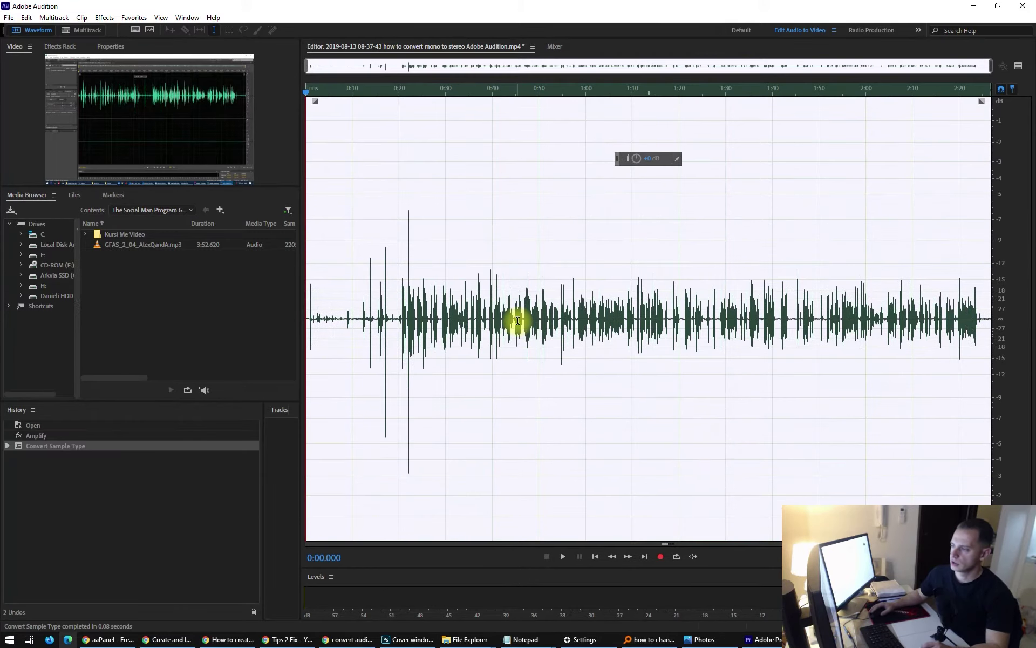
pyautogui.click(535, 297)
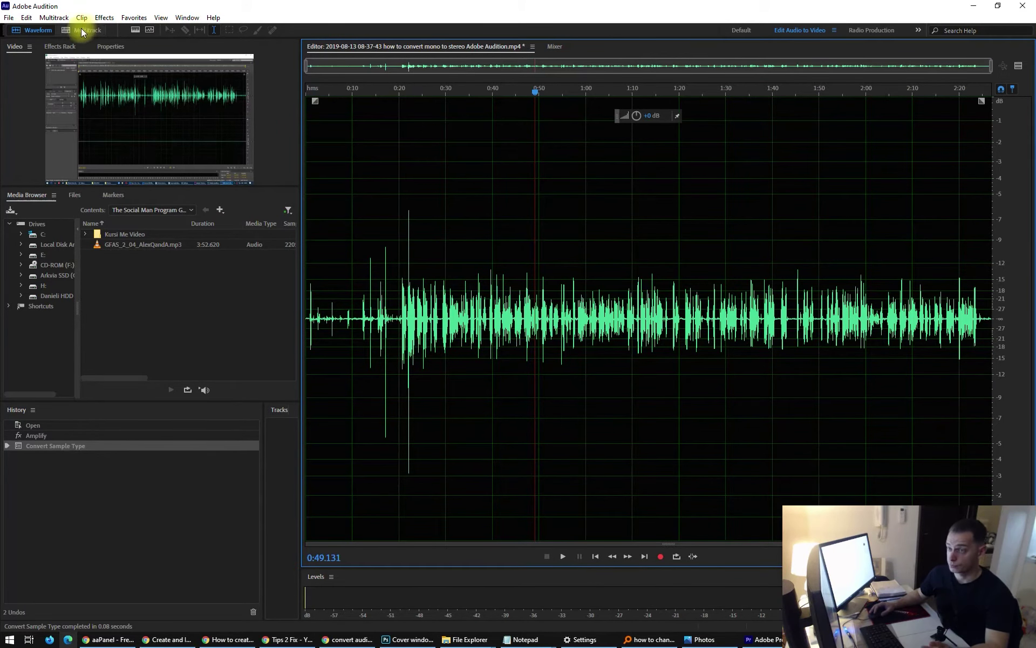
pyautogui.click(26, 20)
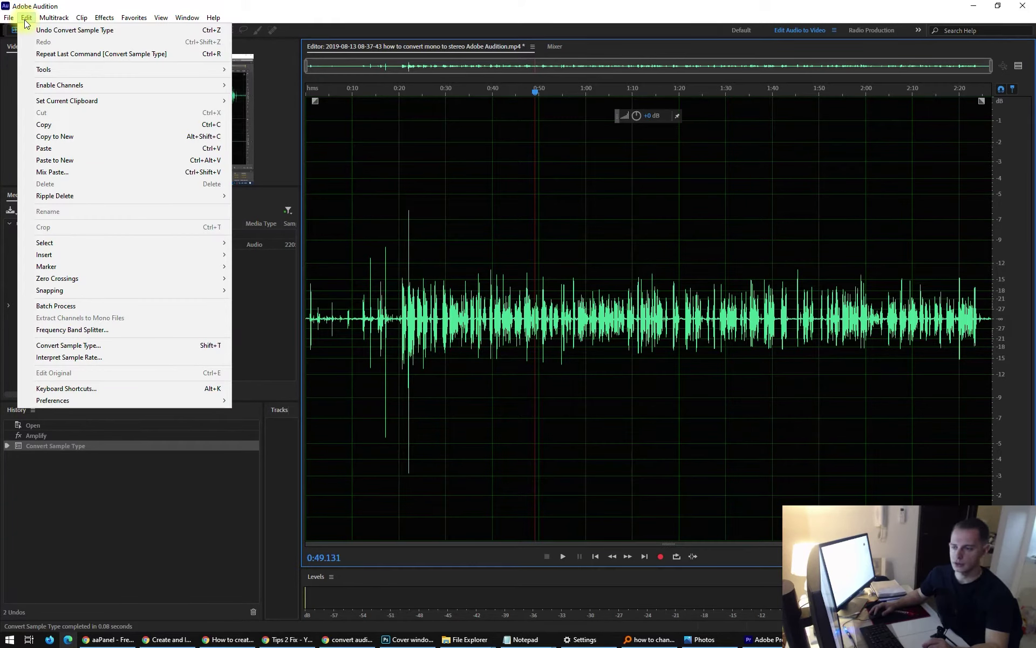
# Step: Apply the Convert to Stereo preset, then boost both channels by +15 dB
pyautogui.click(114, 346)
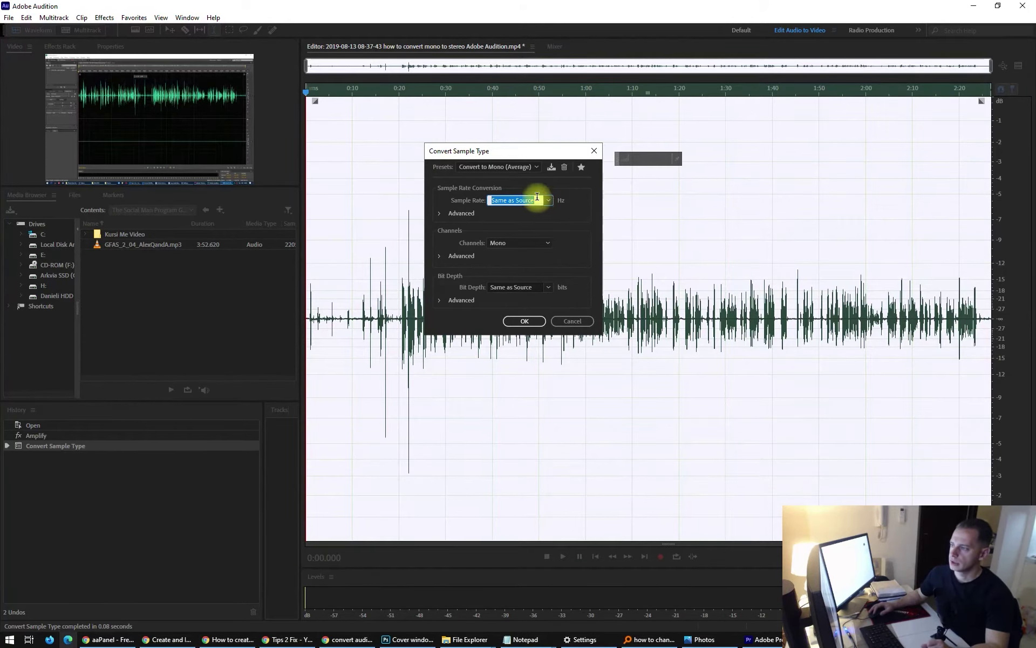
pyautogui.click(535, 168)
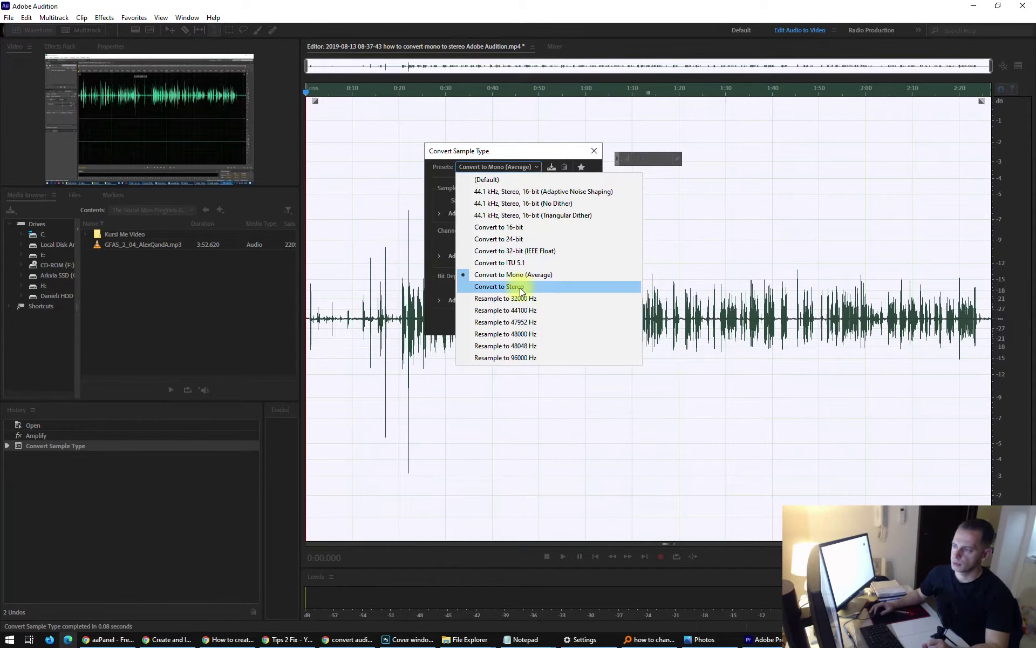
pyautogui.click(520, 287)
pyautogui.click(521, 322)
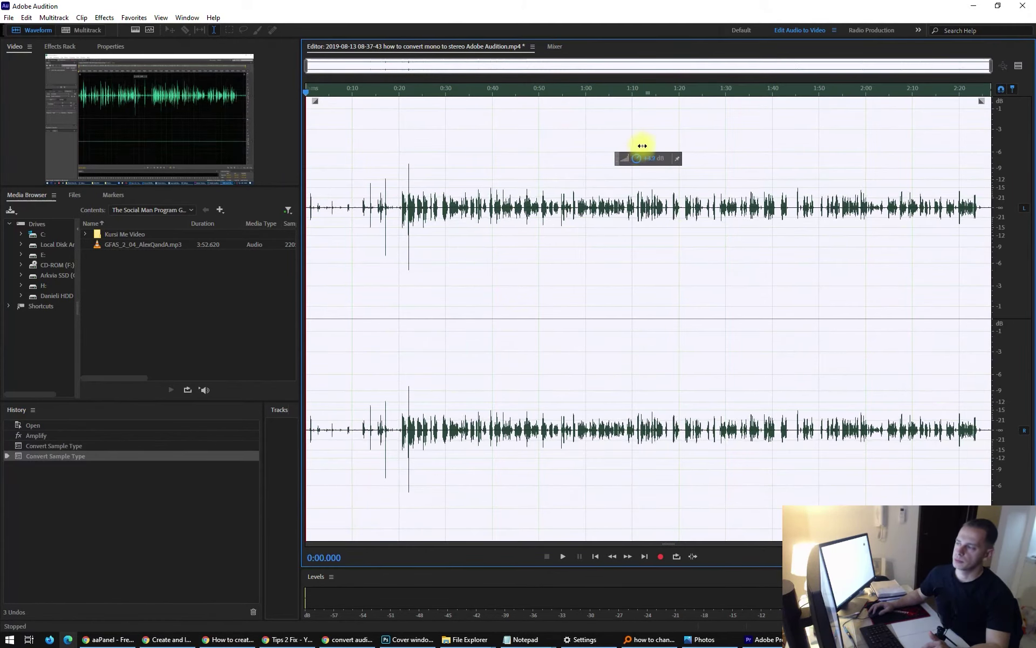
pyautogui.moveTo(637, 164); pyautogui.dragTo(647, 134)
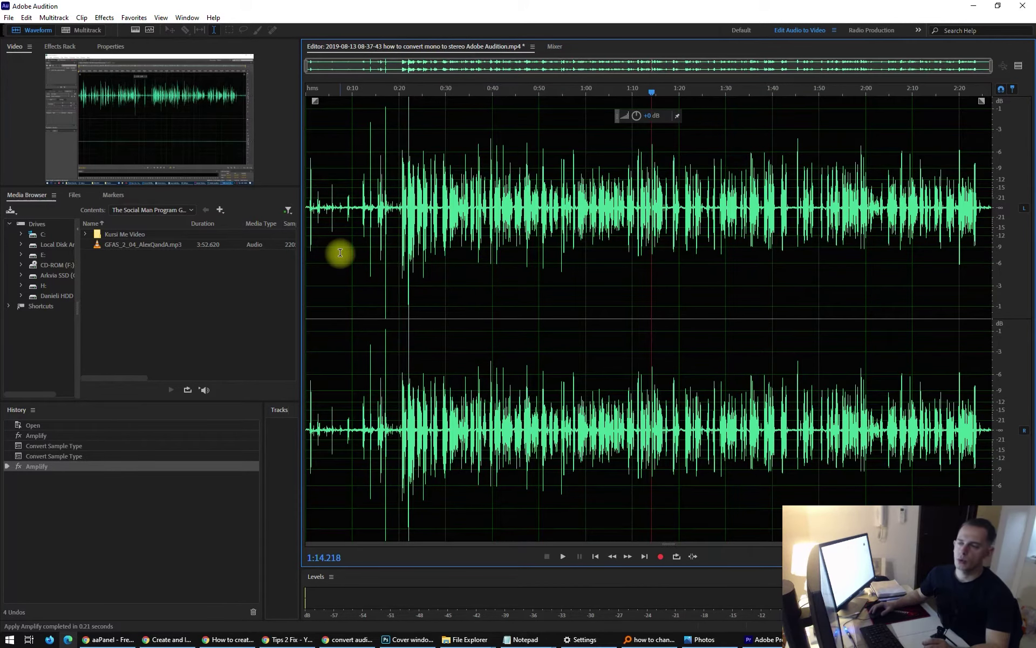
# Step: Save as MP3 Audio in H:\Convert To stereo, muting and accepting the lossy-format warning
pyautogui.click(9, 17)
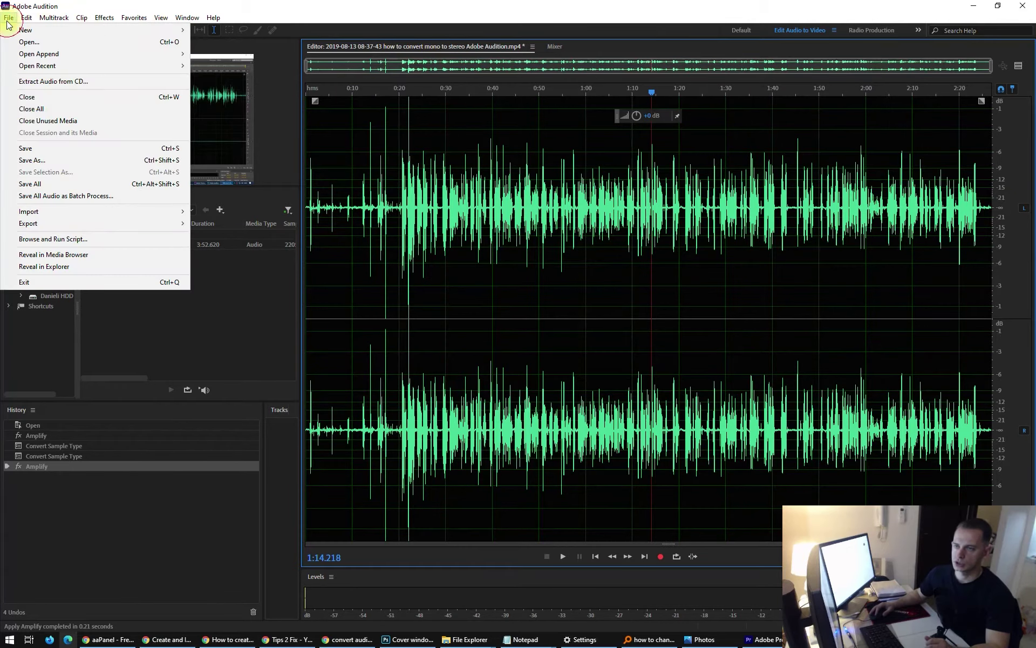
pyautogui.click(52, 161)
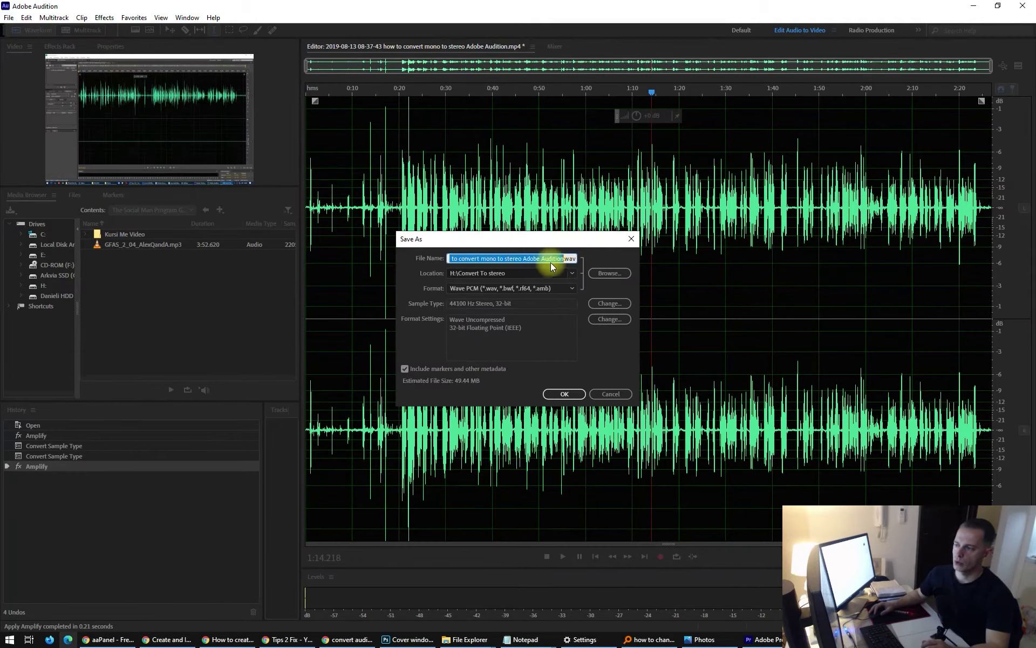
pyautogui.moveTo(567, 258); pyautogui.dragTo(593, 262)
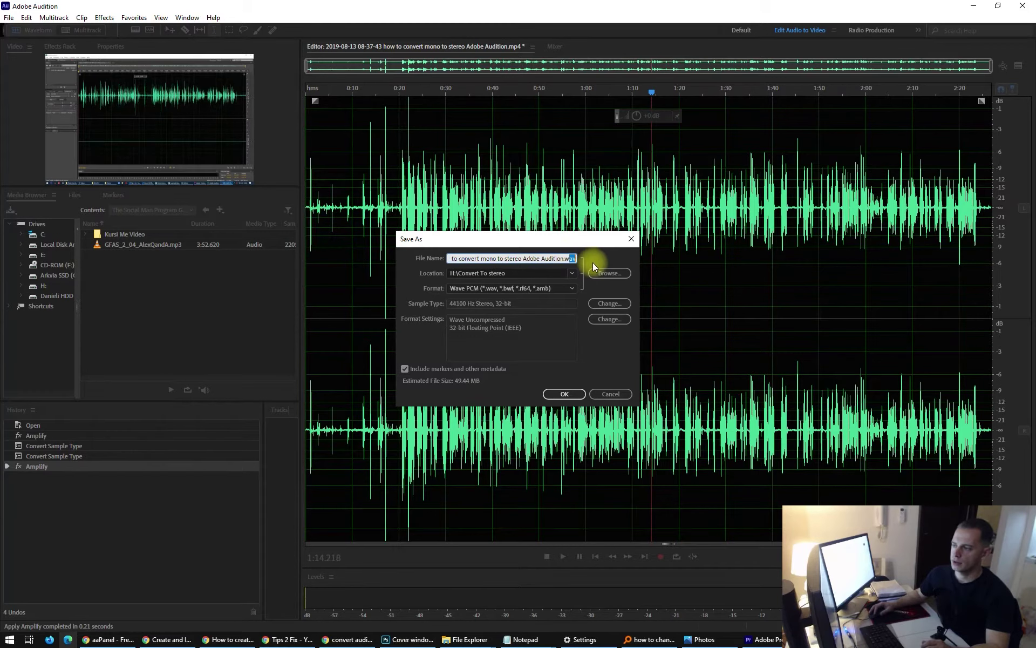
pyautogui.click(514, 289)
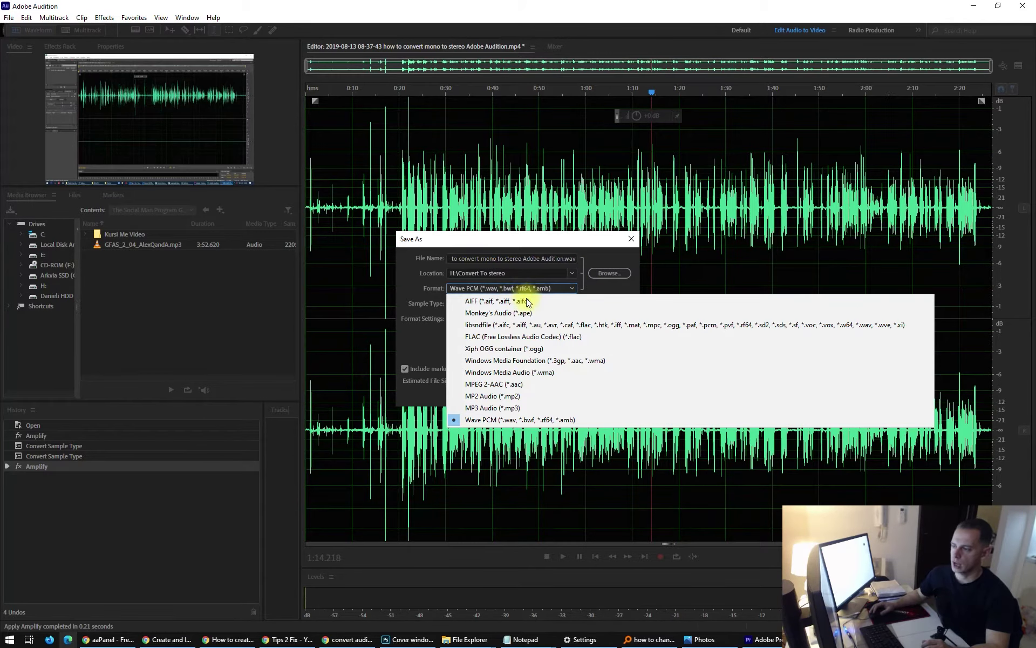
pyautogui.click(509, 408)
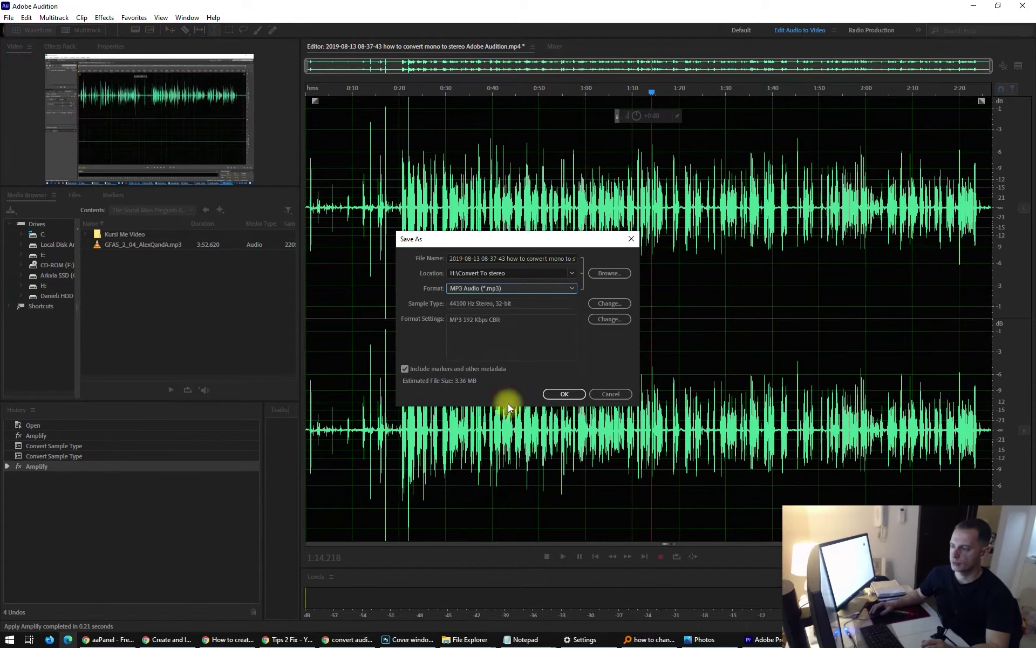
pyautogui.click(608, 271)
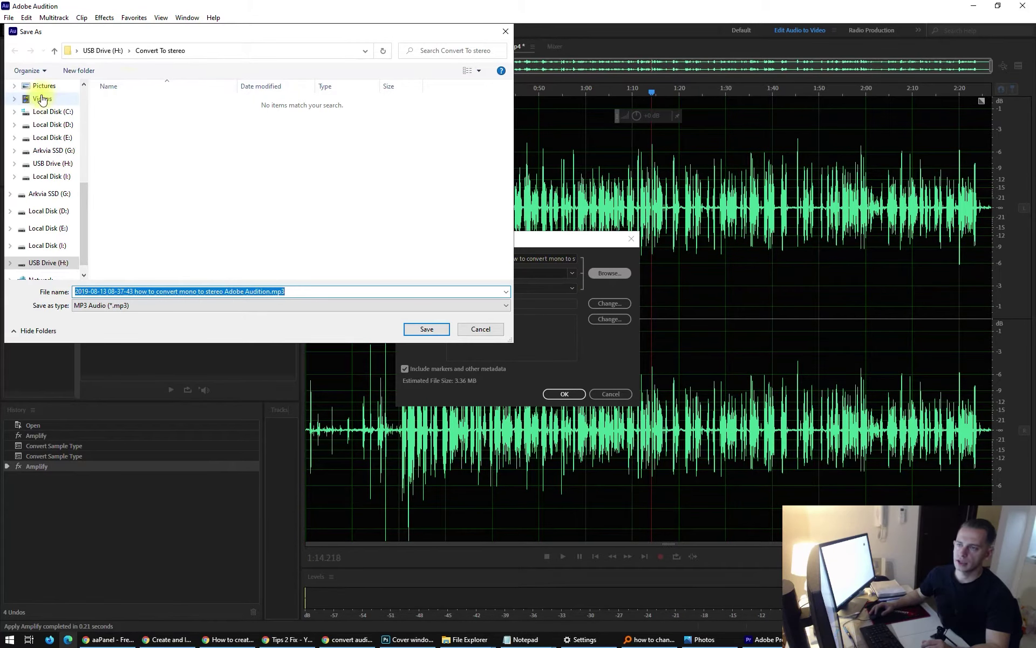
pyautogui.click(425, 328)
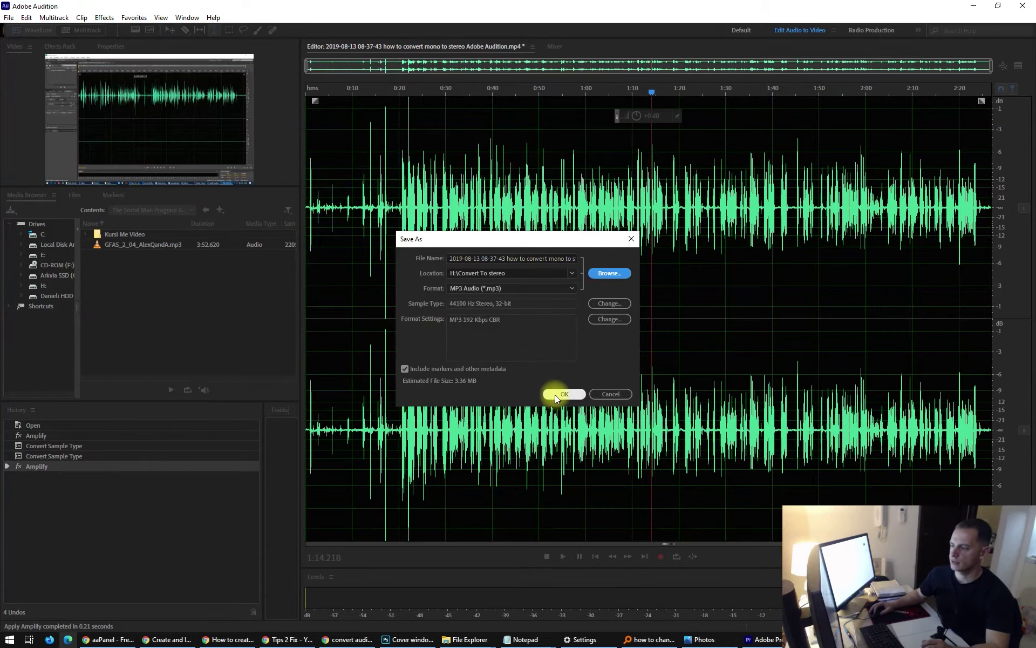
pyautogui.click(556, 394)
pyautogui.click(467, 334)
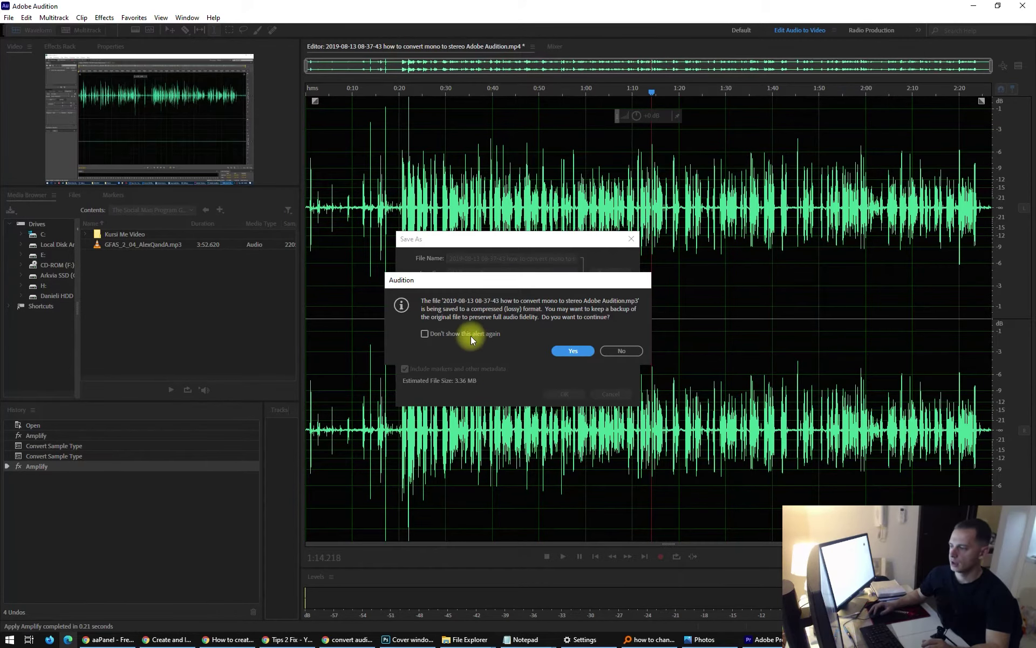
pyautogui.click(579, 353)
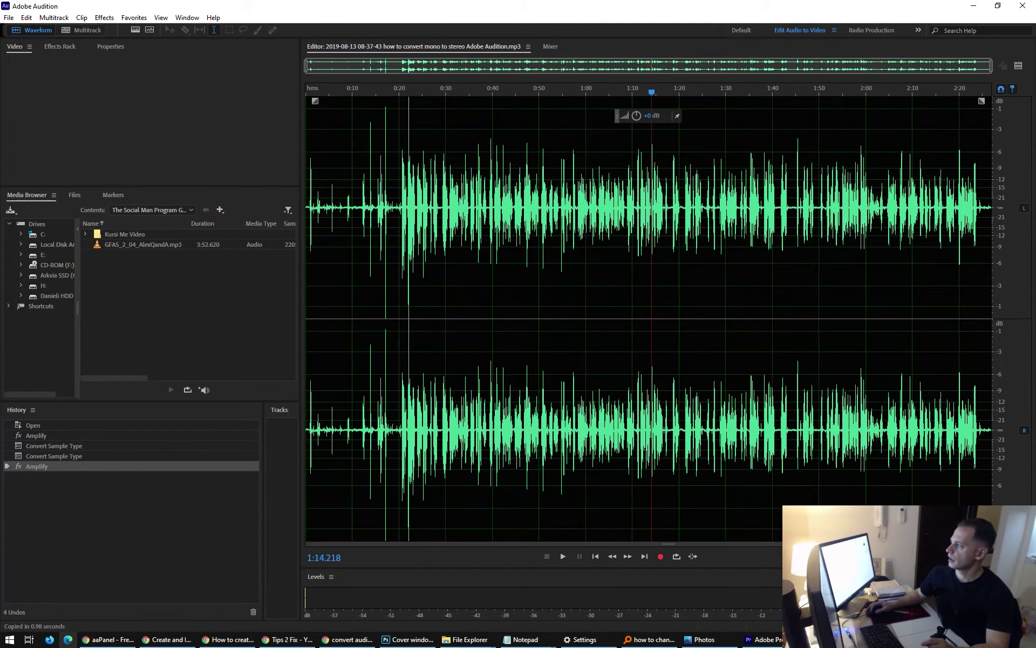
pyautogui.click(470, 640)
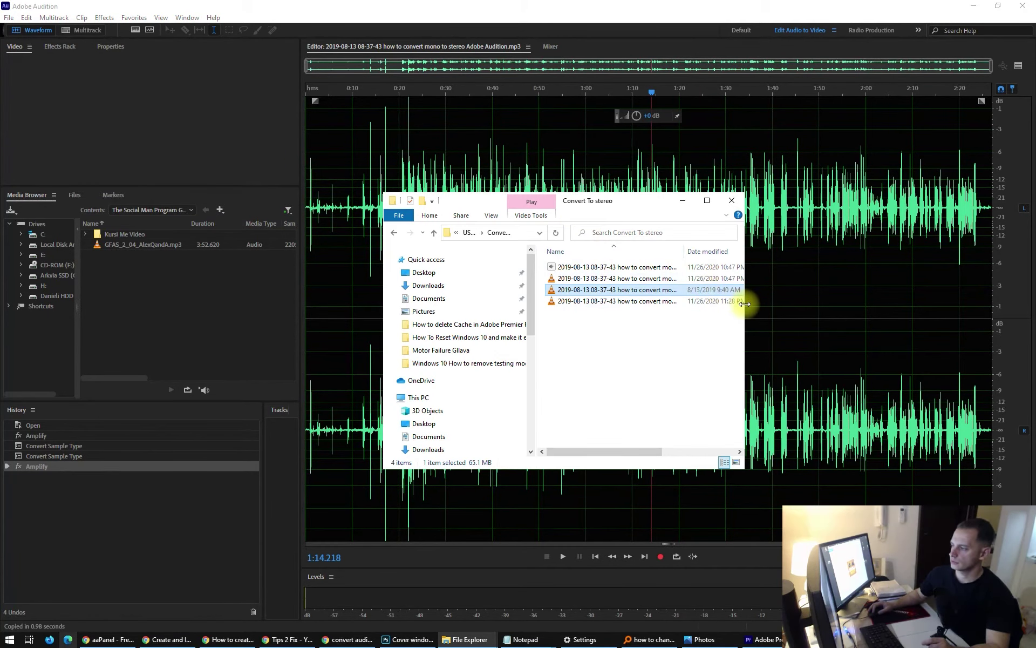
pyautogui.moveTo(744, 303); pyautogui.dragTo(926, 305)
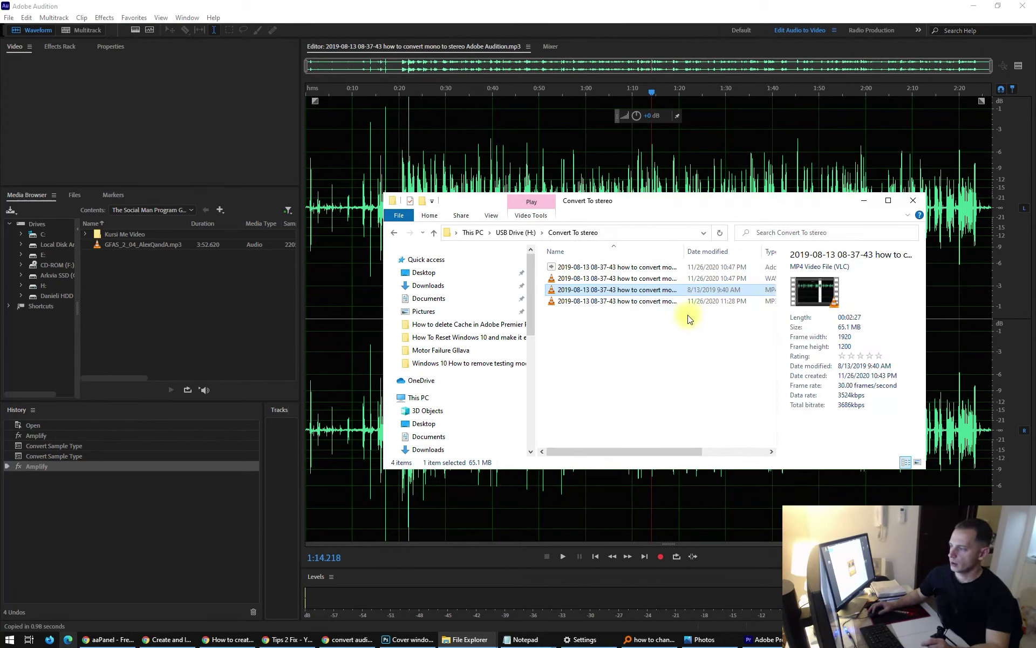
pyautogui.click(621, 301)
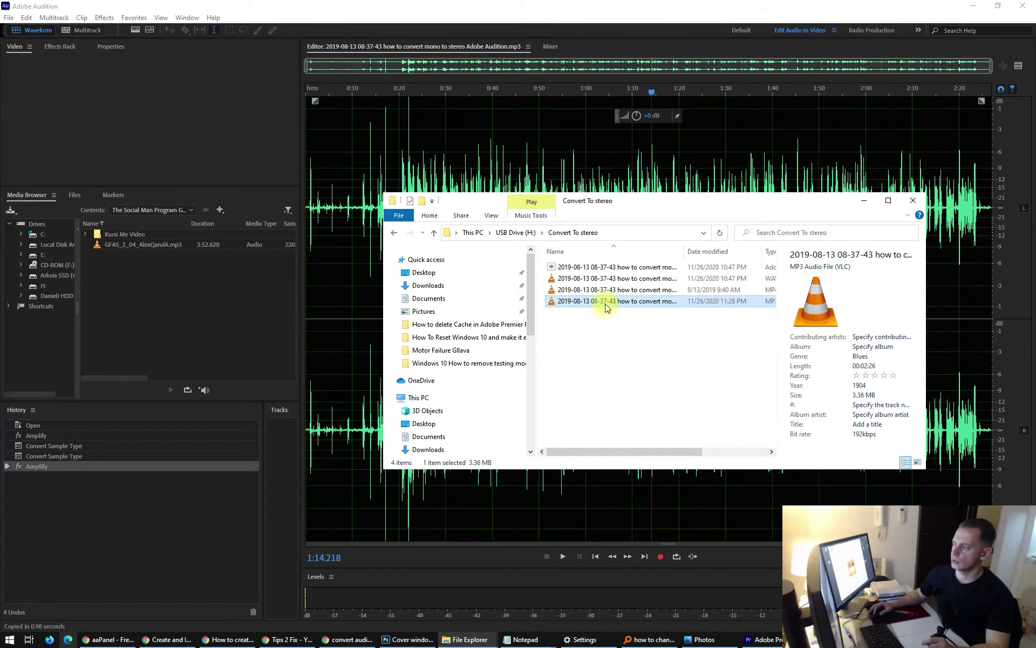
pyautogui.click(866, 202)
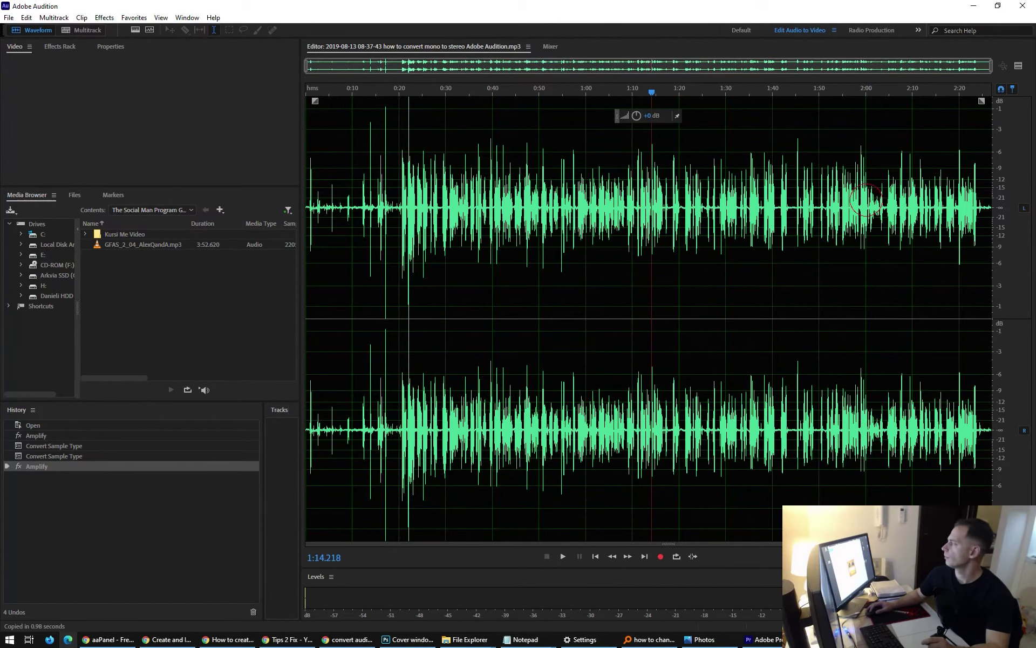
# Step: Close Adobe Audition and launch Audacity from the Start menu search for 'aud'
pyautogui.click(1020, 6)
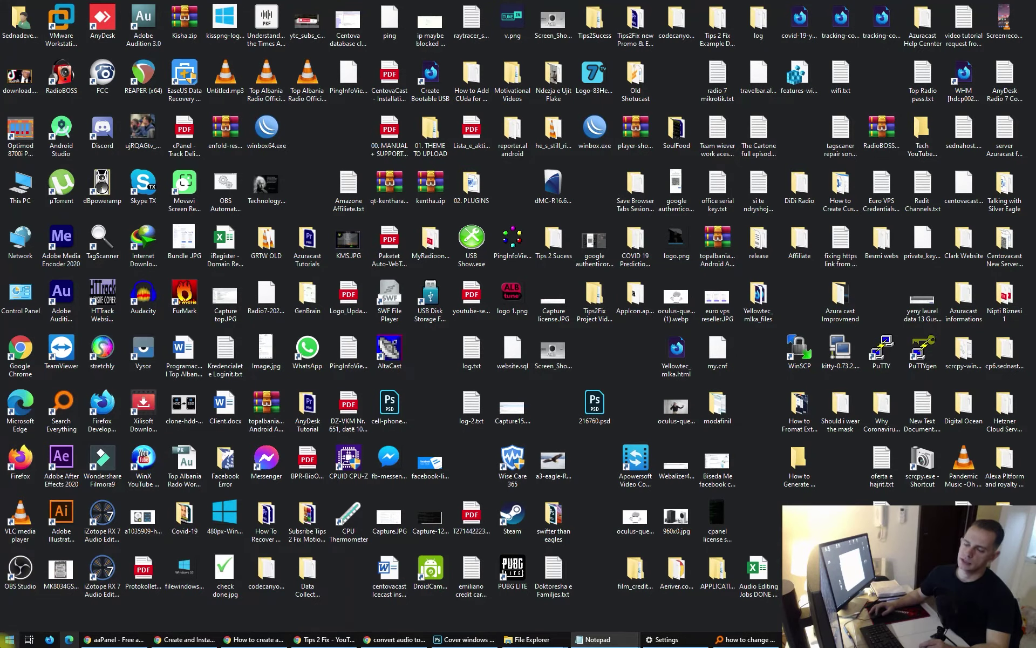
pyautogui.press('super')
pyautogui.write('aud')
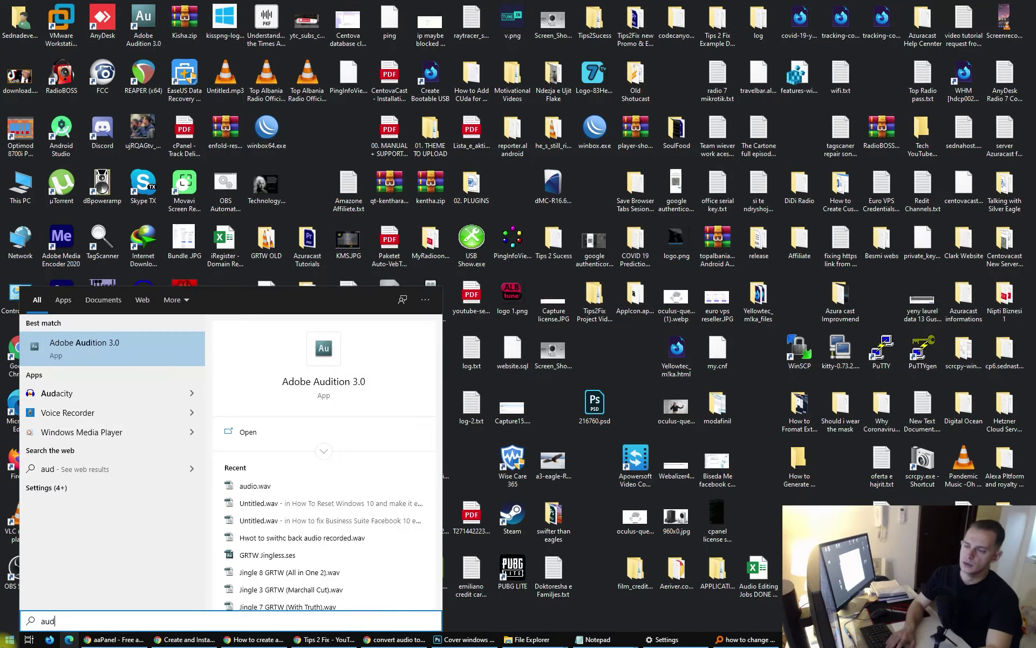
pyautogui.click(96, 395)
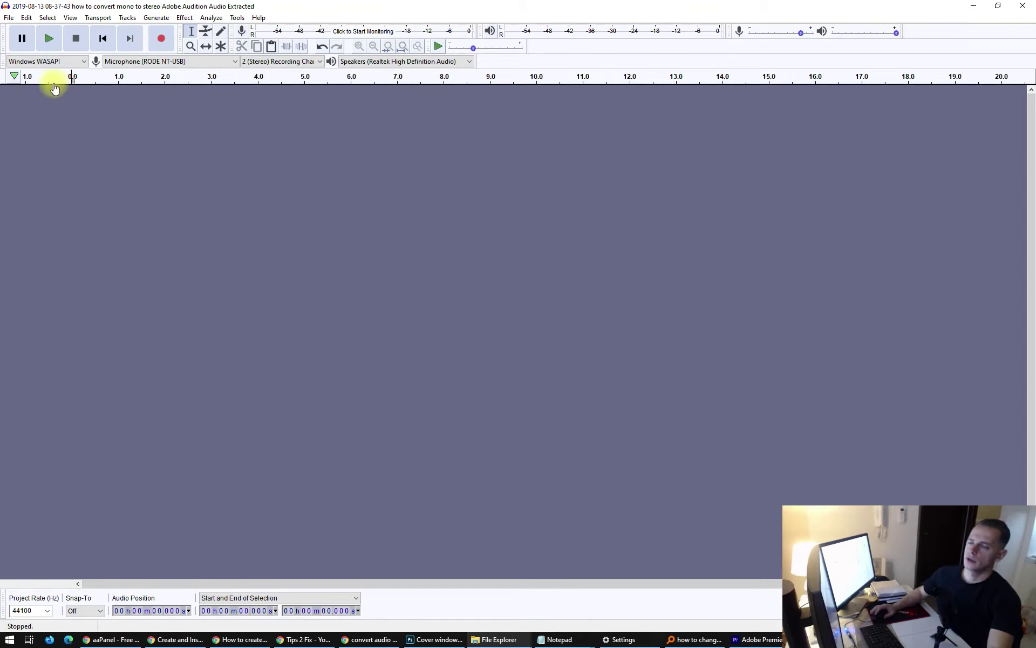
# Step: Record a roughly three-second voice clip, then play it back and stop
pyautogui.click(160, 47)
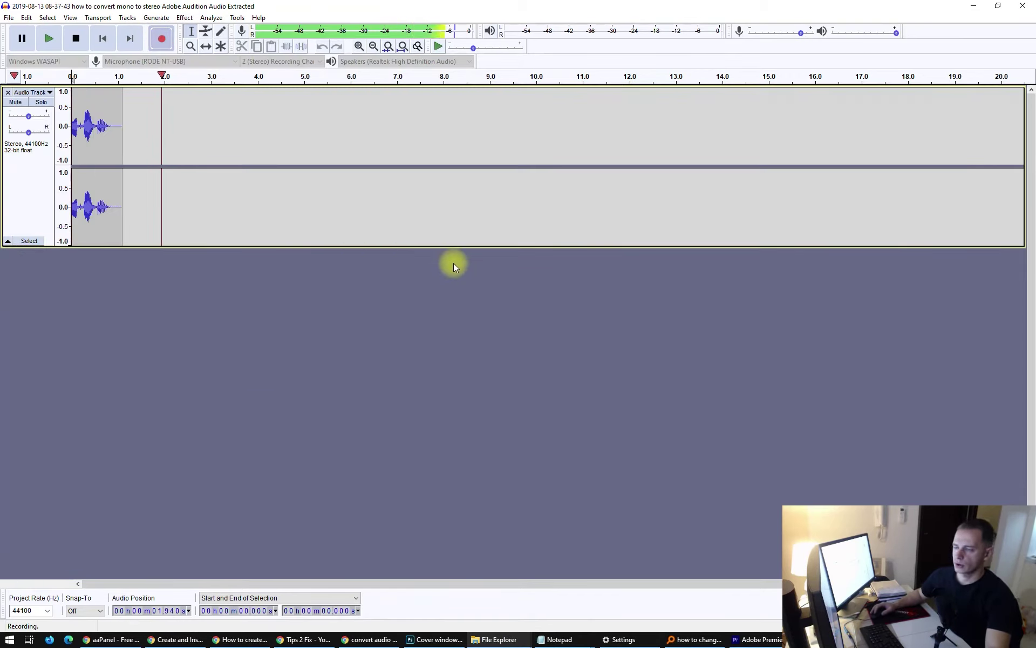
pyautogui.press('space')
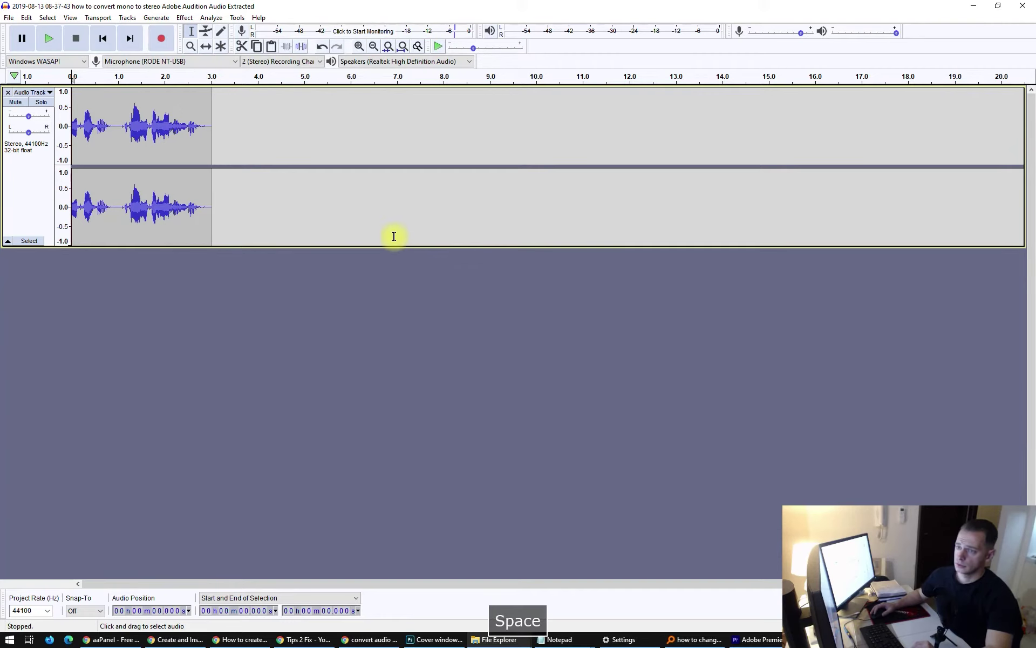
pyautogui.press('space')
pyautogui.click(76, 38)
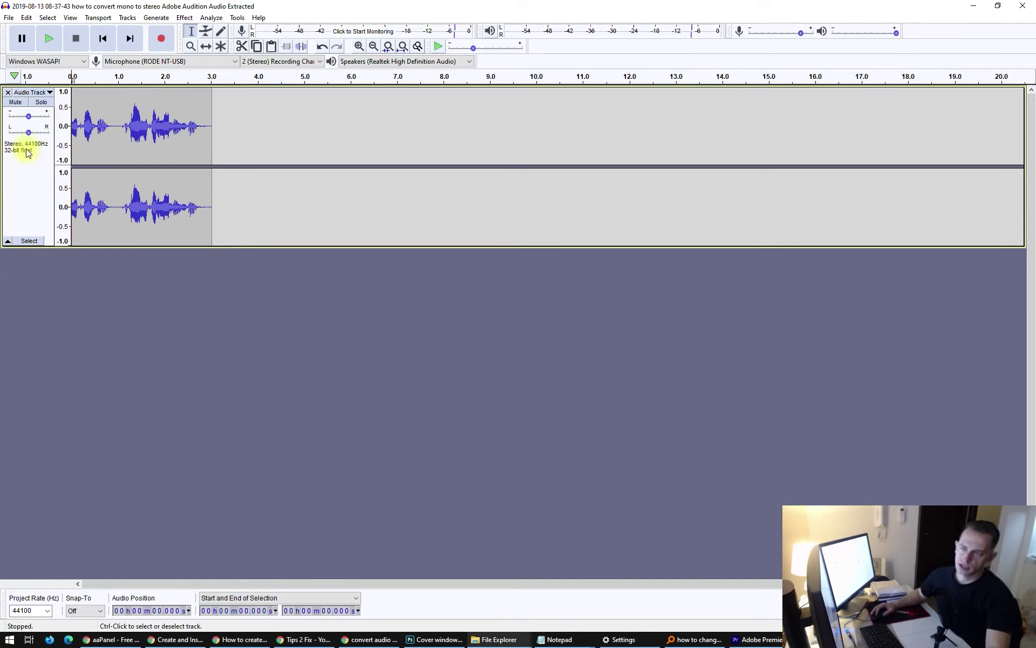
# Step: Split the stereo track to mono and delete the second mono track
pyautogui.click(50, 95)
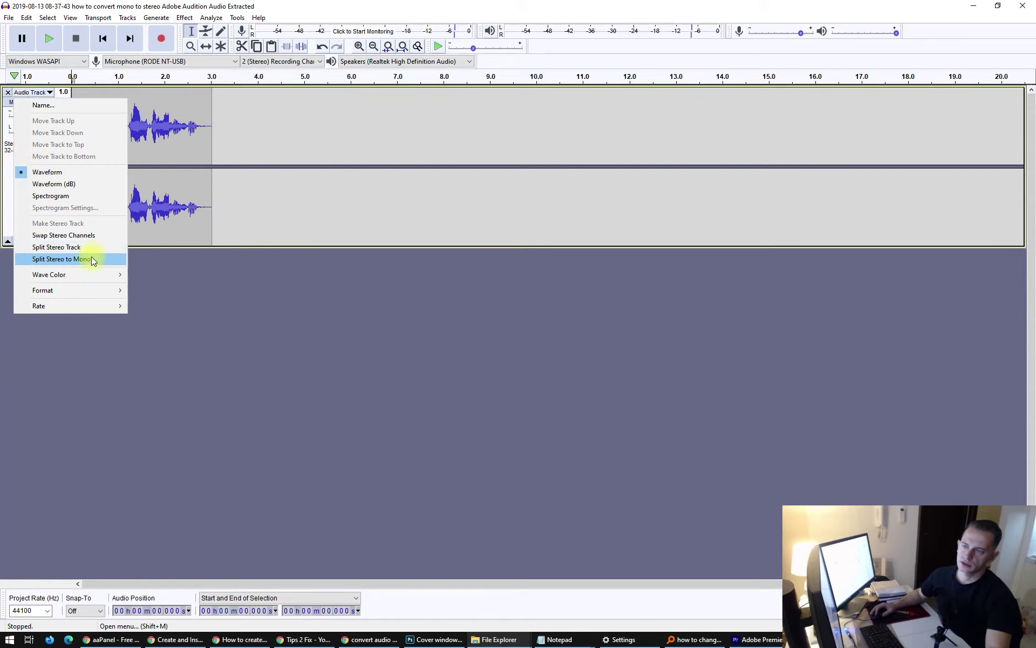
pyautogui.click(92, 259)
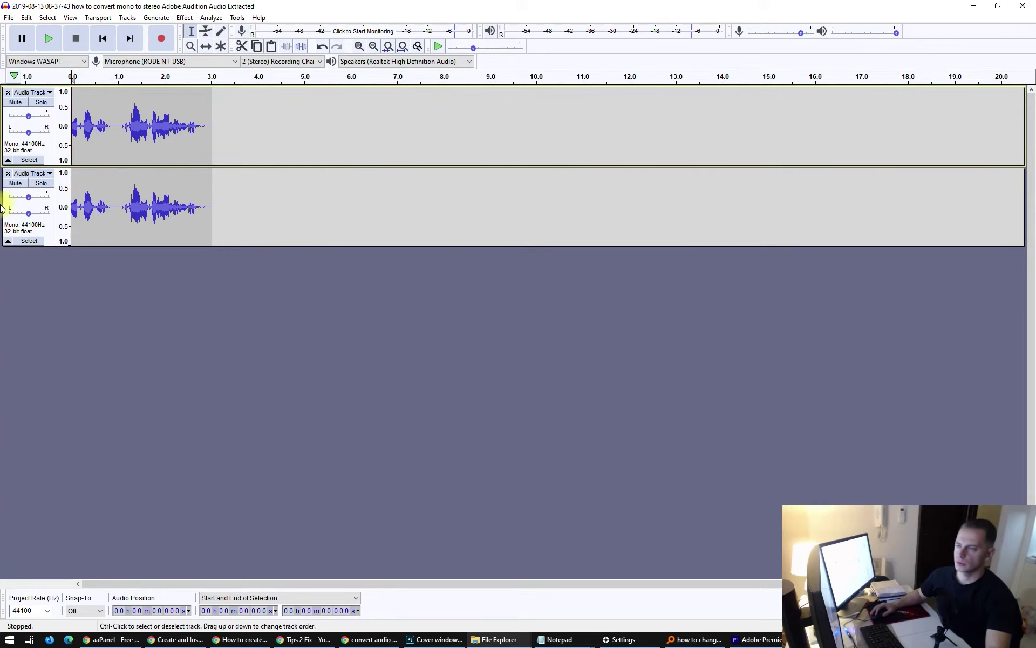
pyautogui.click(7, 173)
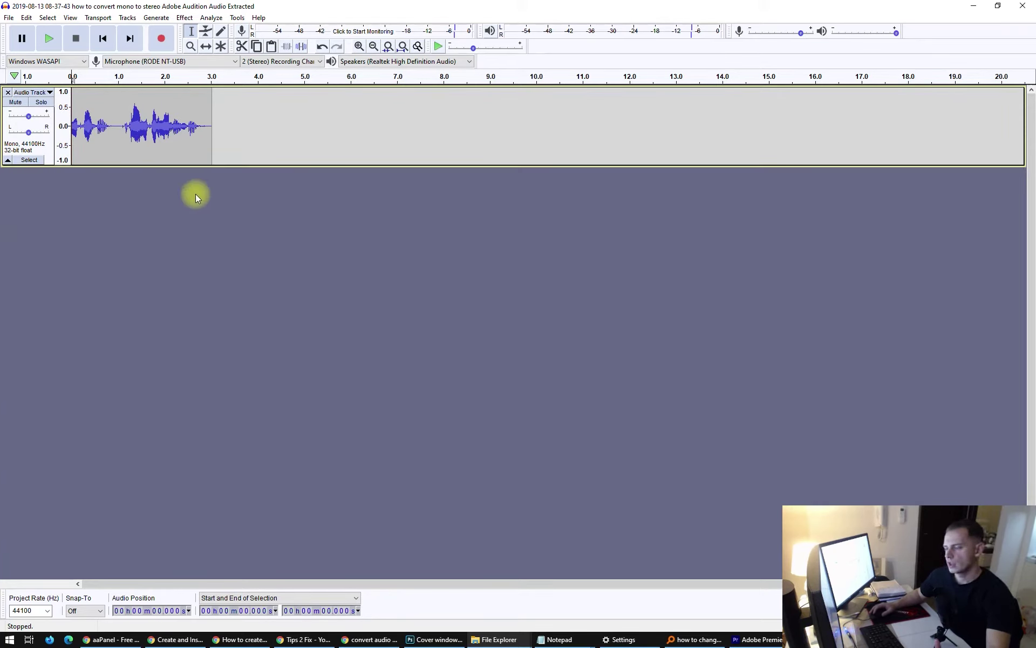
# Step: Select the recorded audio from about 0.29 s to past its end
pyautogui.click(104, 131)
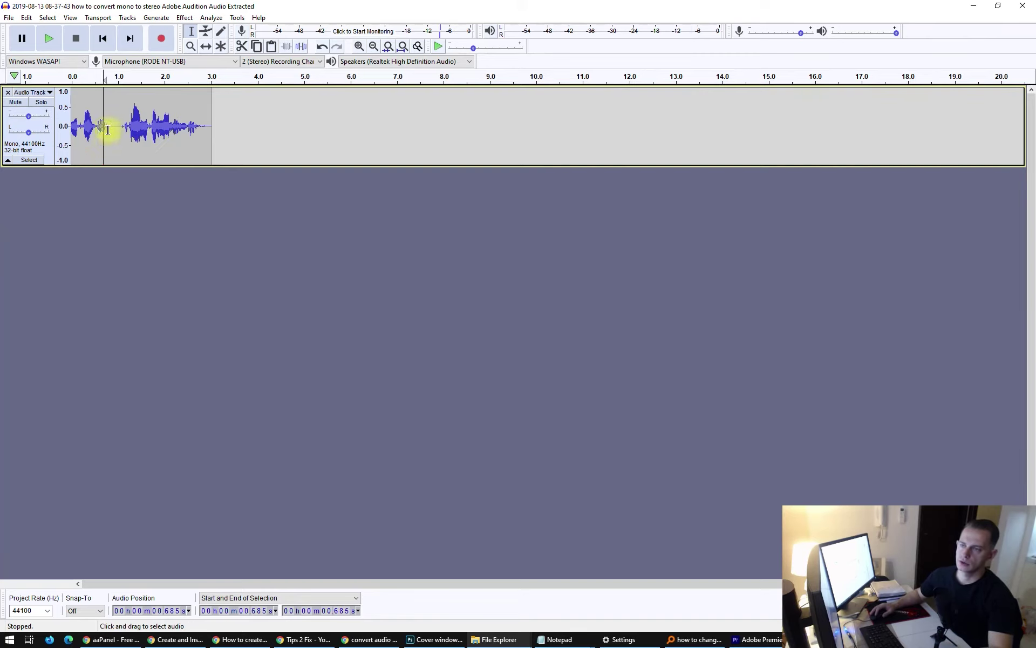
pyautogui.moveTo(86, 129); pyautogui.dragTo(216, 131)
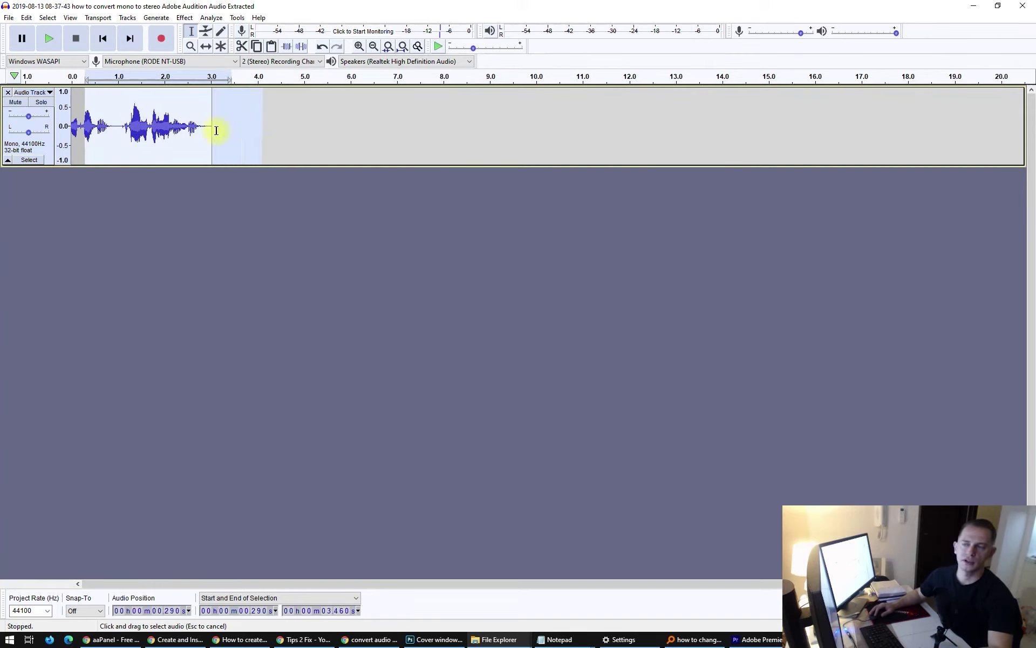
pyautogui.moveTo(216, 130); pyautogui.dragTo(376, 177)
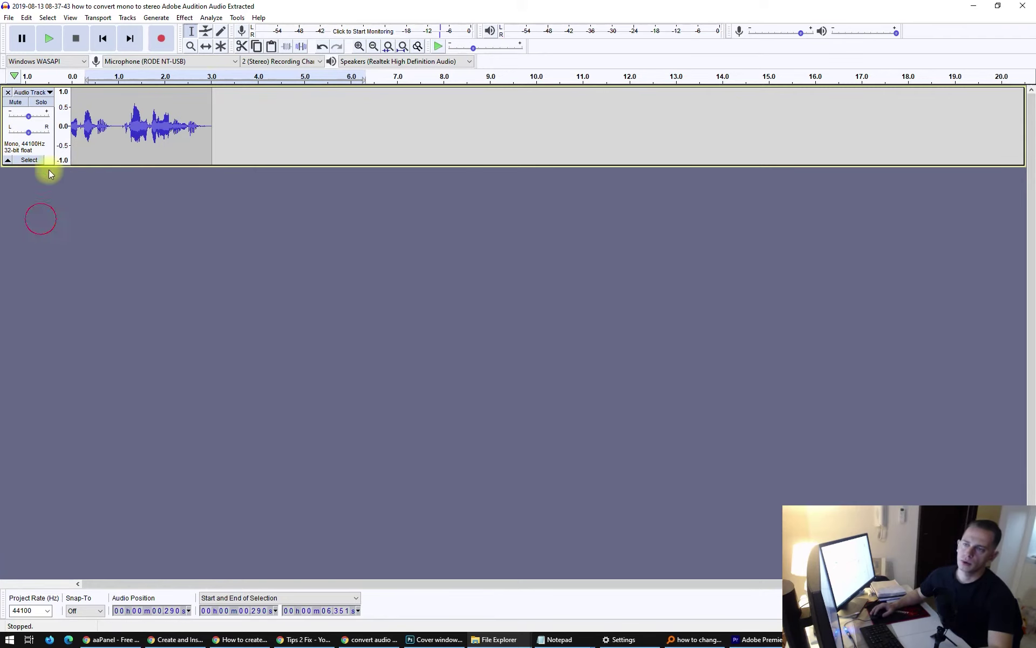
pyautogui.click(31, 18)
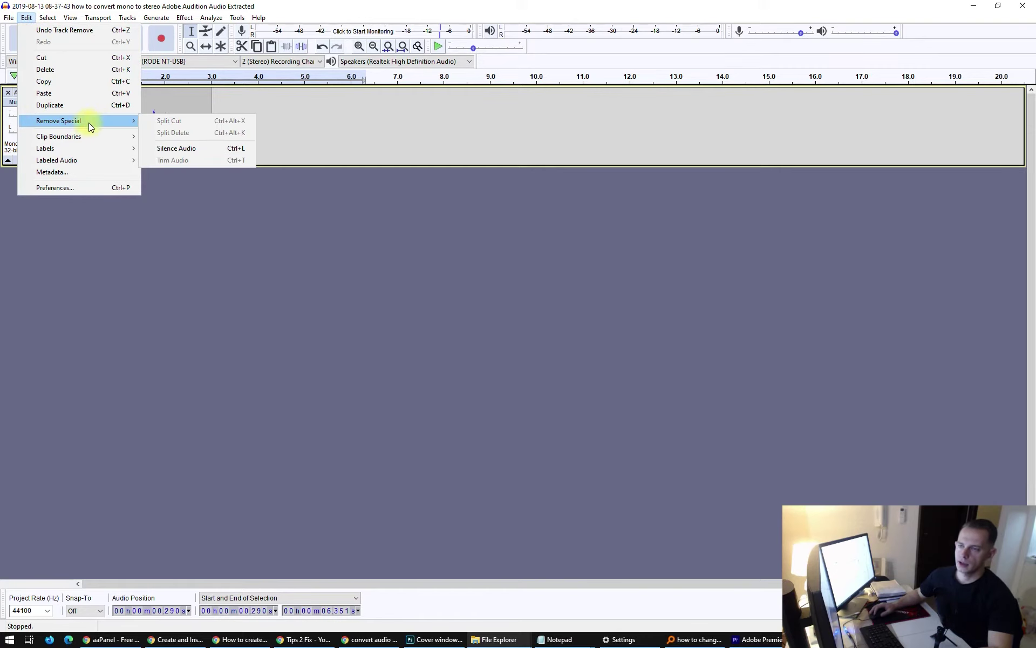
# Step: Duplicate the mono audio into a second track, resize both tracks, then clear the selection
pyautogui.click(93, 107)
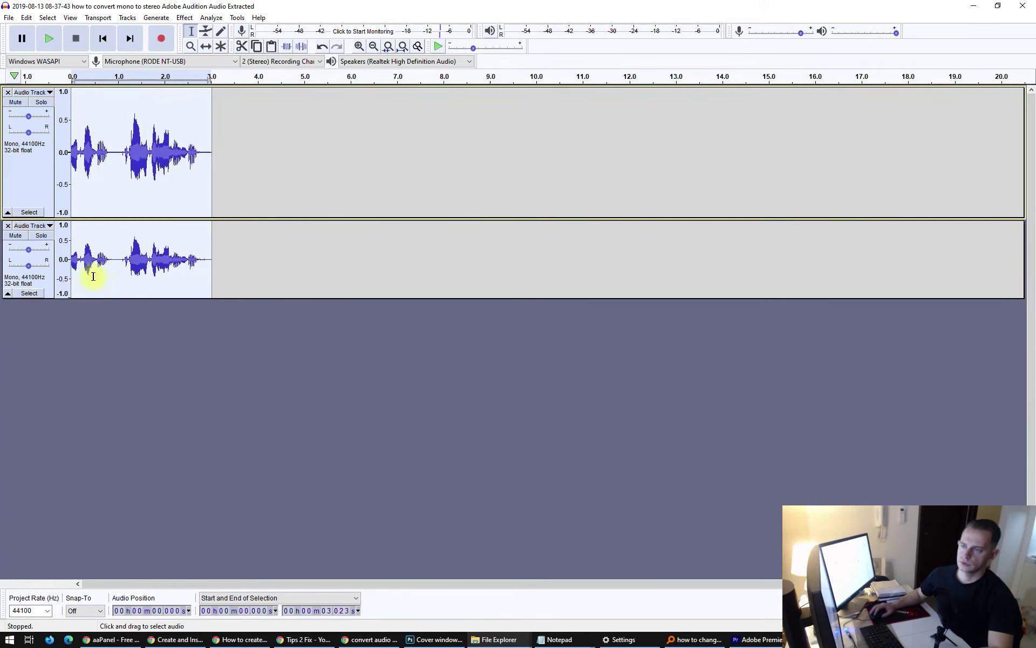
pyautogui.moveTo(41, 219); pyautogui.dragTo(44, 187)
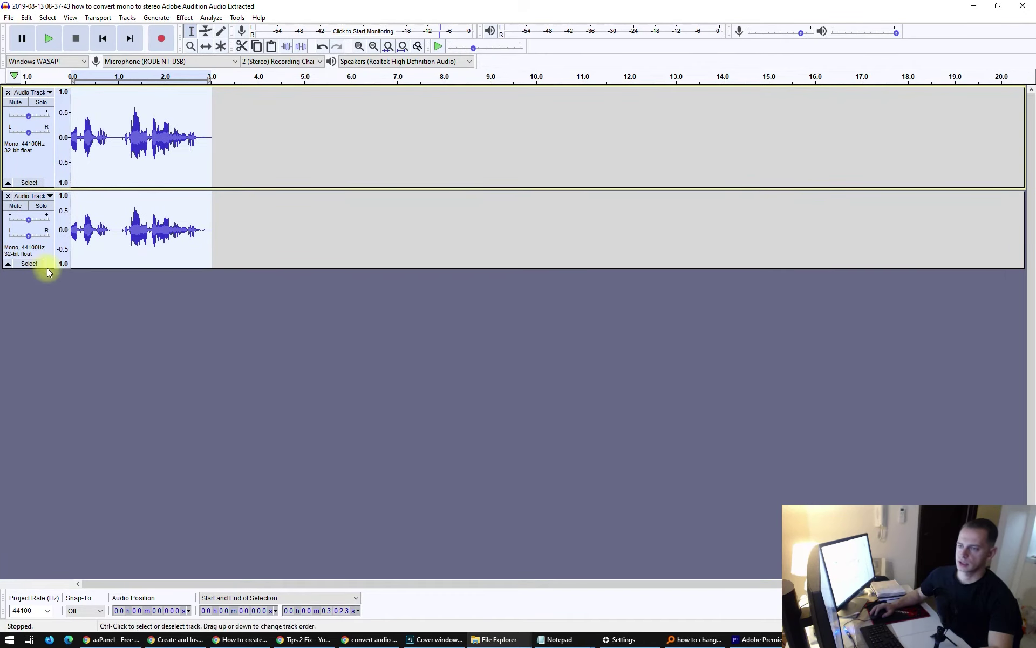
pyautogui.moveTo(47, 268); pyautogui.dragTo(70, 294)
pyautogui.click(146, 375)
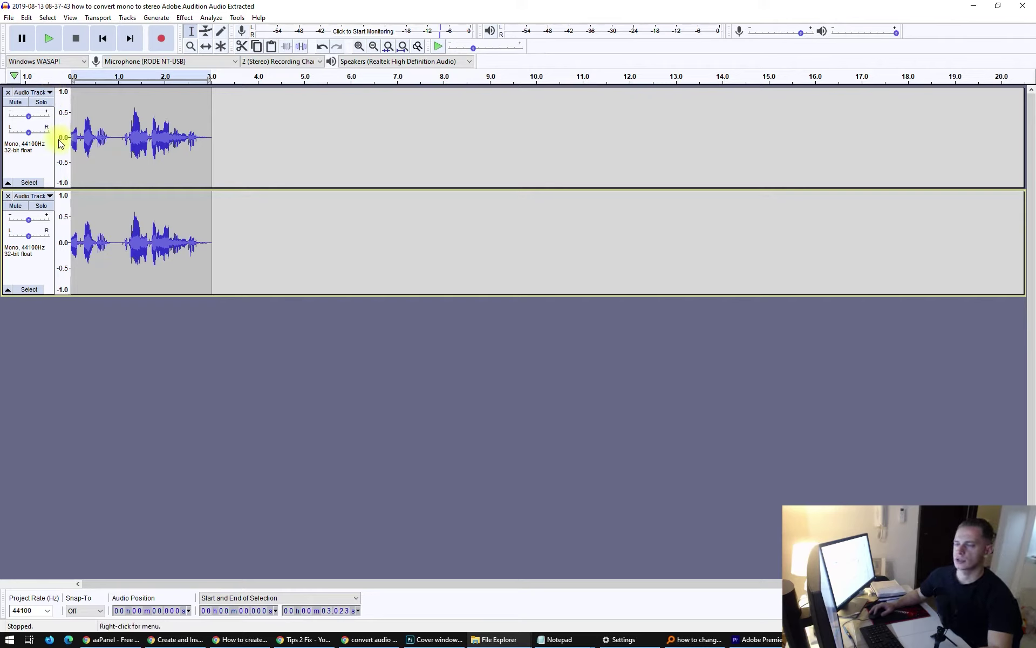
# Step: Merge the two mono tracks with Make Stereo Track and play it from the start
pyautogui.click(50, 97)
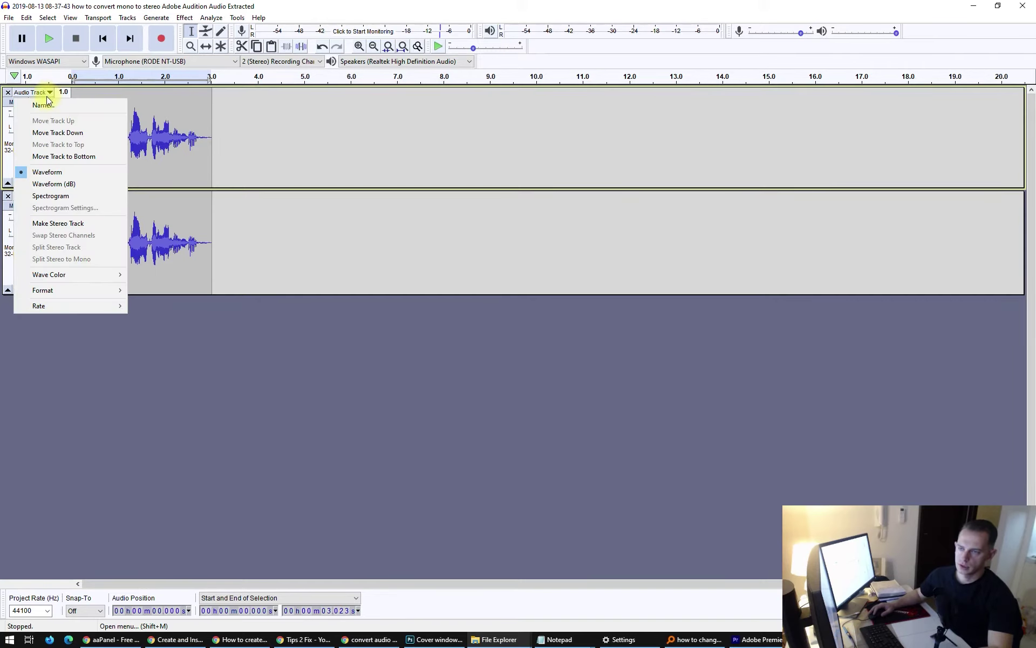
pyautogui.click(78, 221)
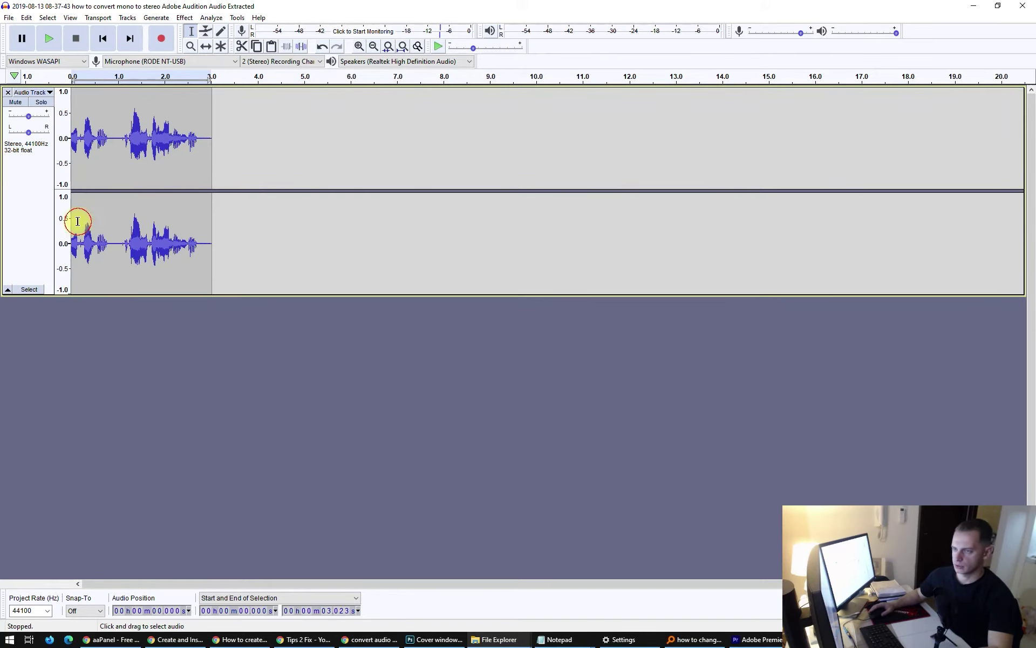
pyautogui.press('Home')
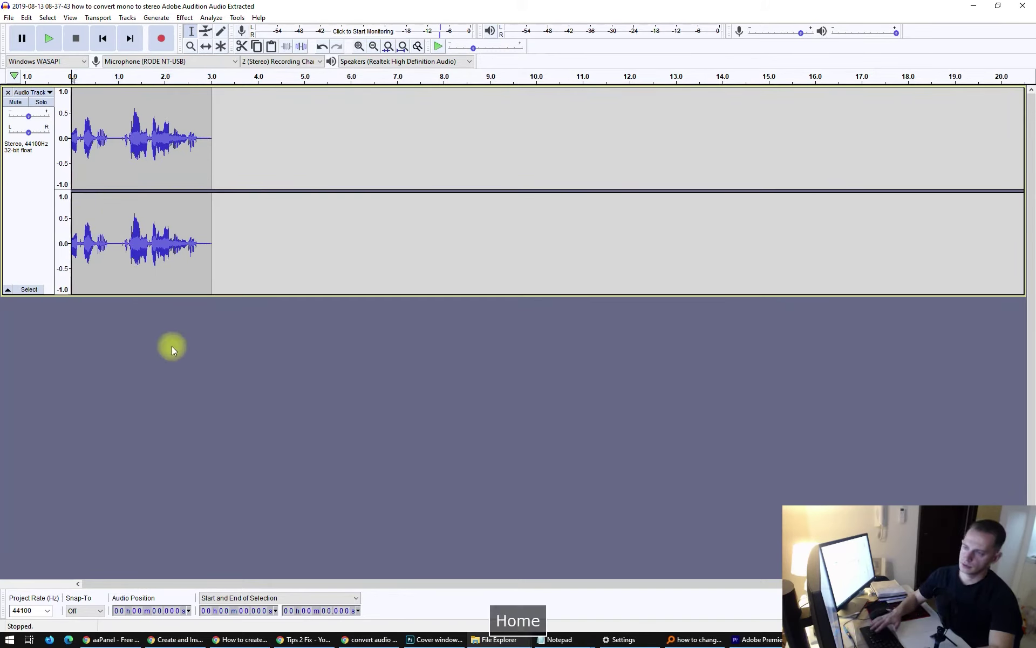
pyautogui.press('space')
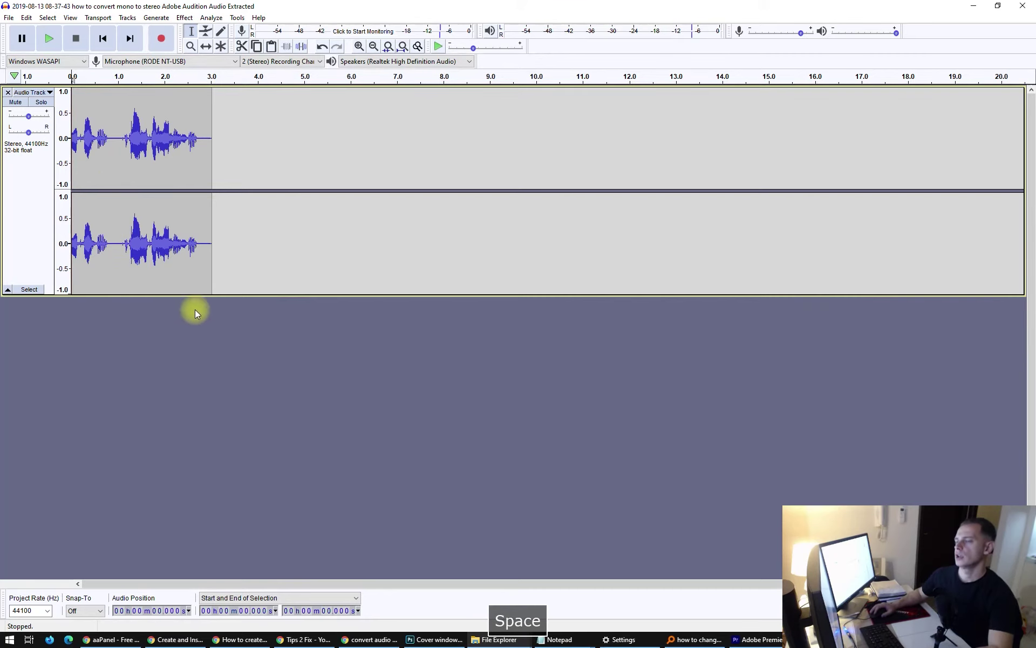
pyautogui.click(8, 17)
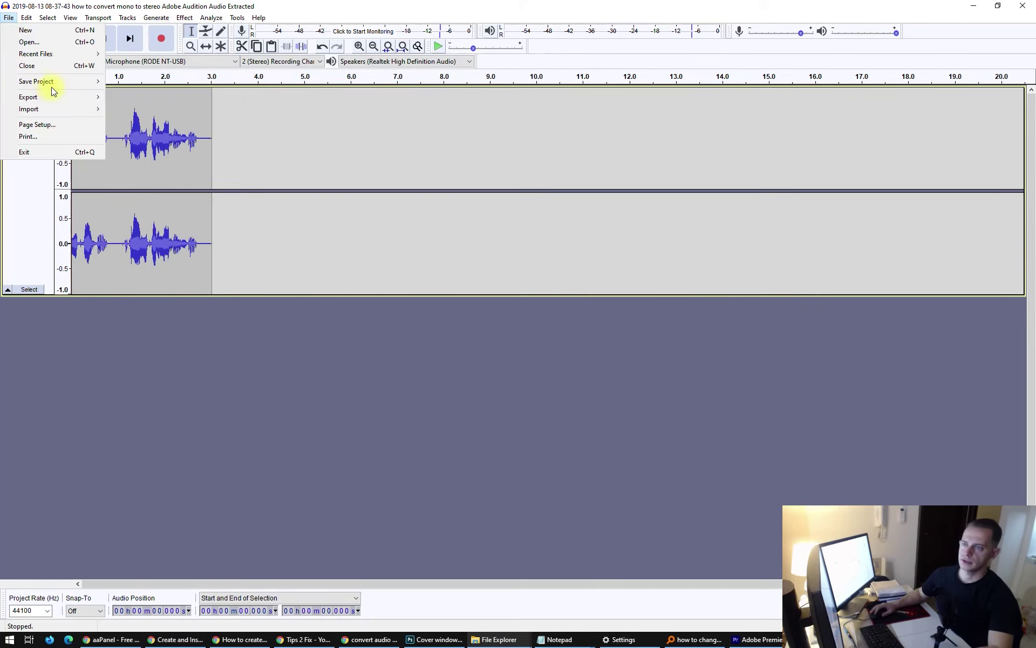
pyautogui.moveTo(29, 97)
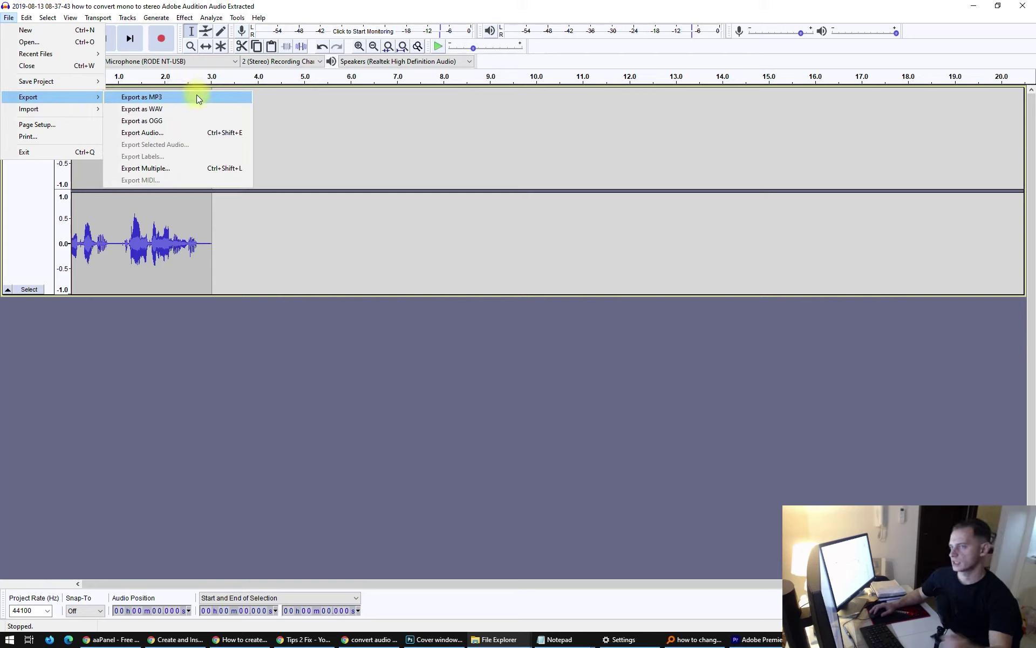
# Step: Save the stereo track as a constant 320 kbps MP3, leaving the metadata tags empty
pyautogui.click(158, 99)
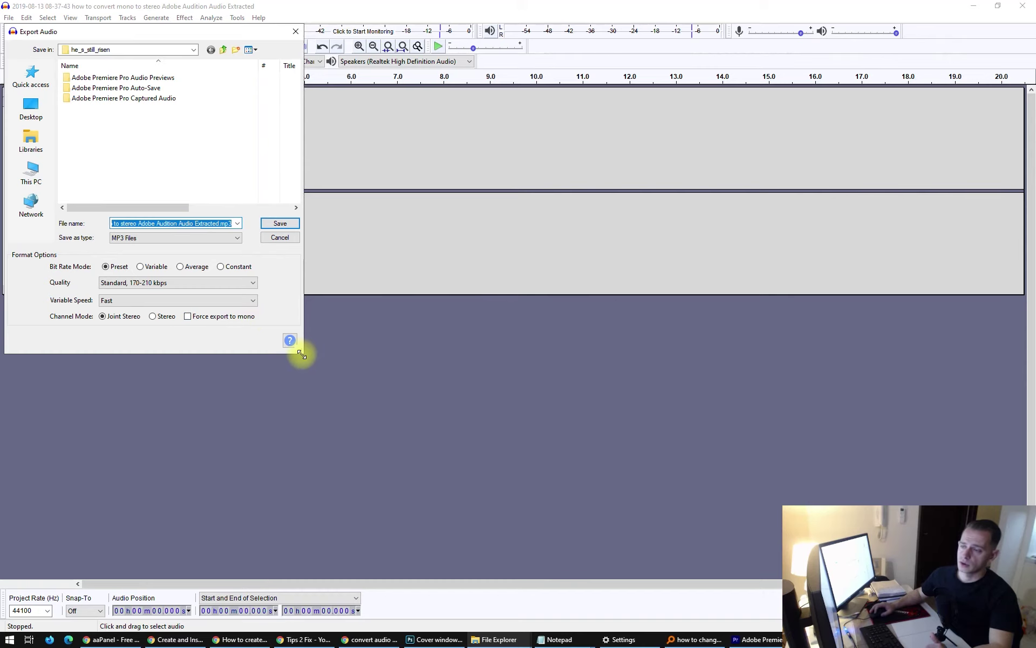
pyautogui.moveTo(301, 355); pyautogui.dragTo(623, 471)
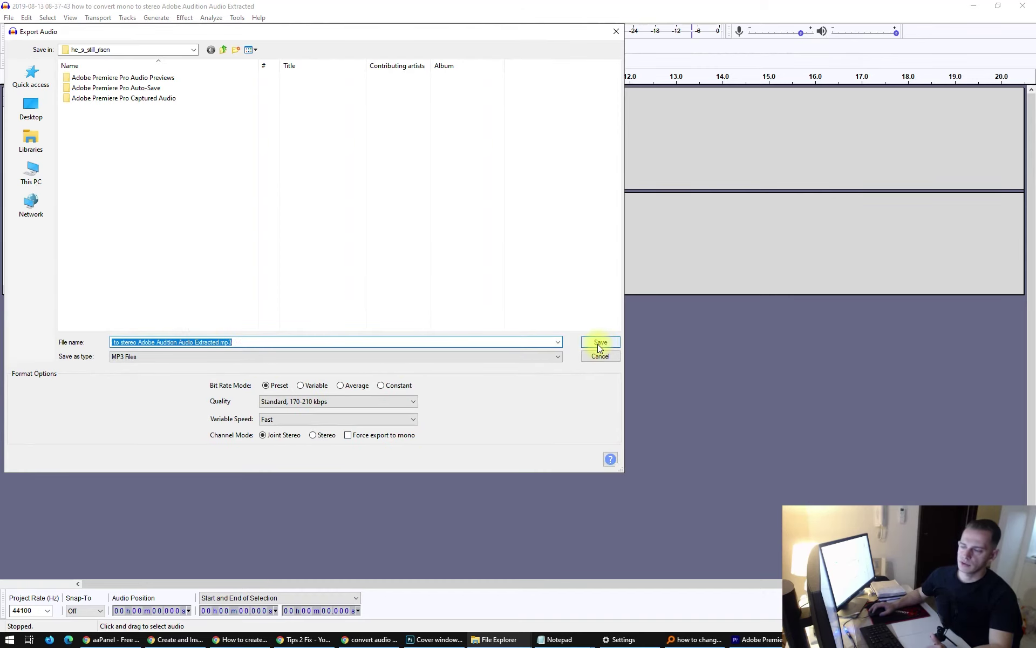
pyautogui.click(381, 402)
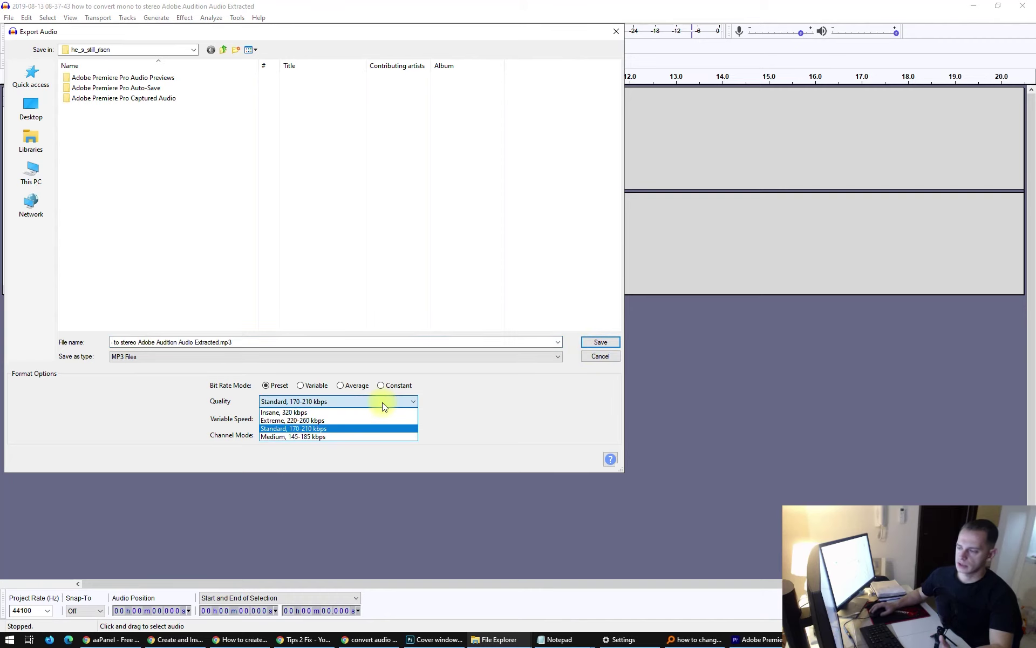
pyautogui.click(349, 411)
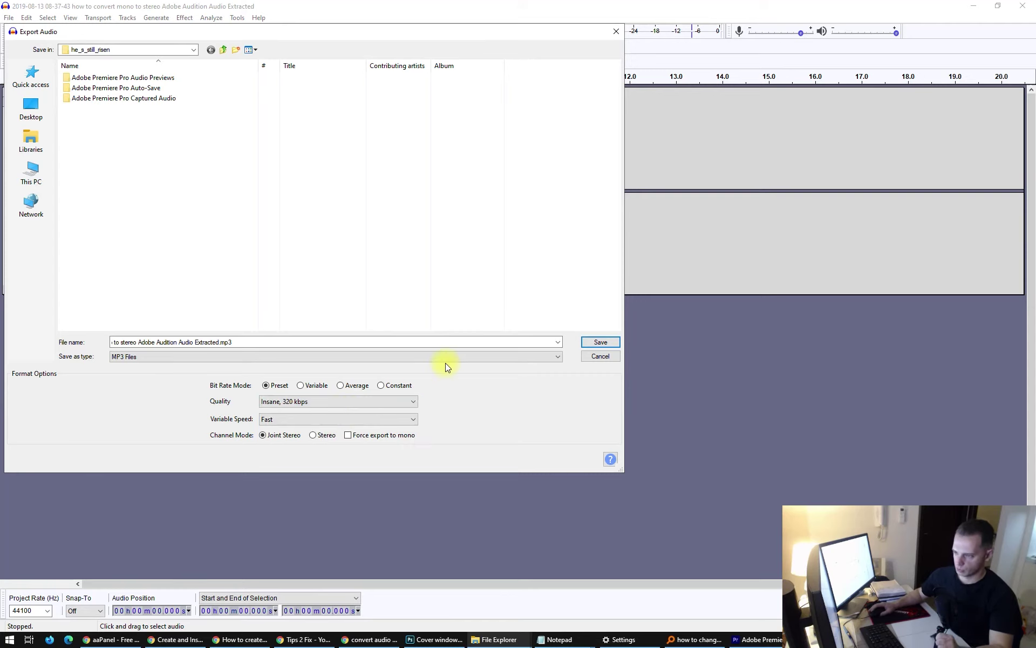
pyautogui.click(382, 387)
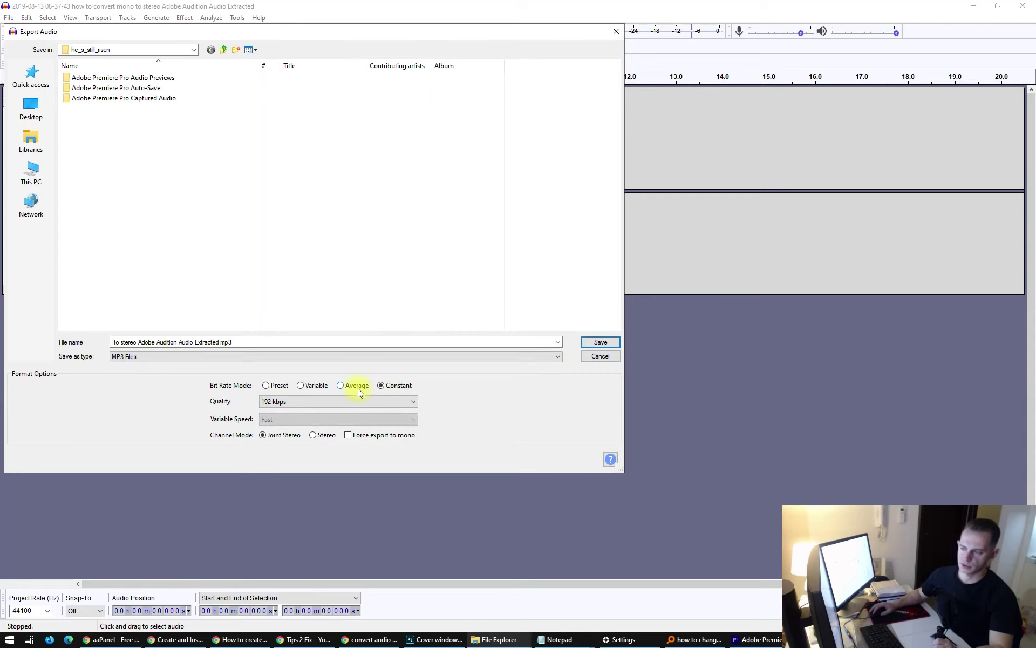
pyautogui.click(344, 401)
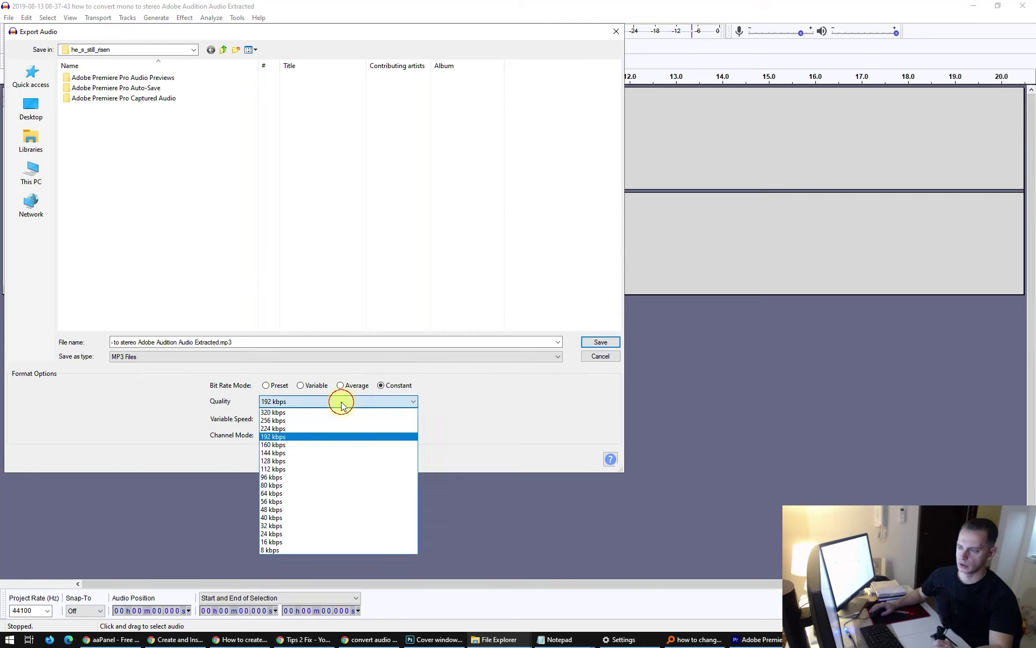
pyautogui.click(307, 414)
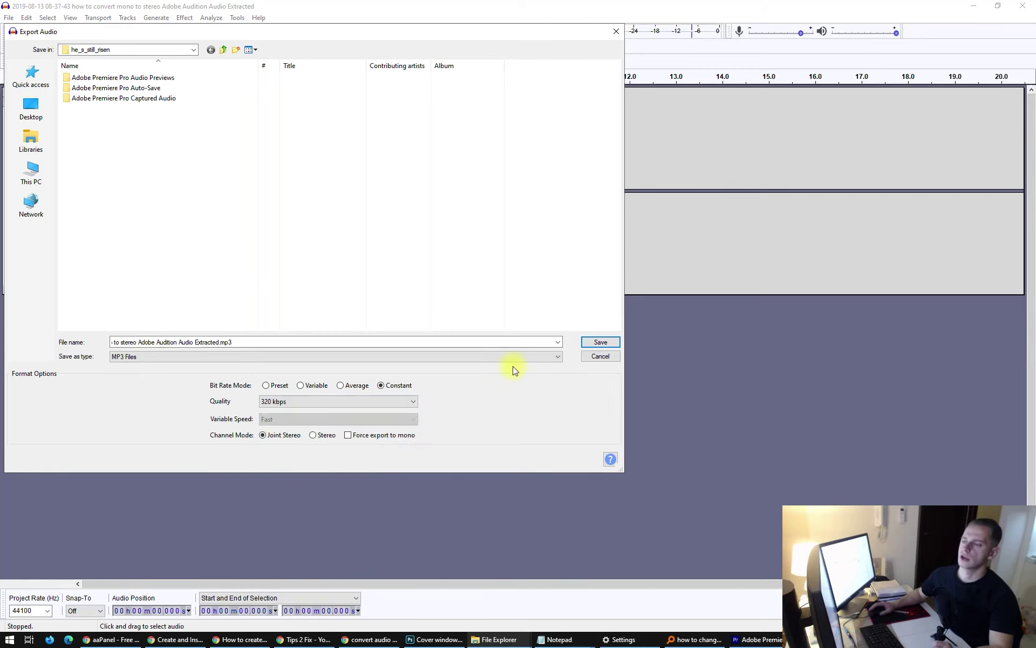
pyautogui.click(596, 345)
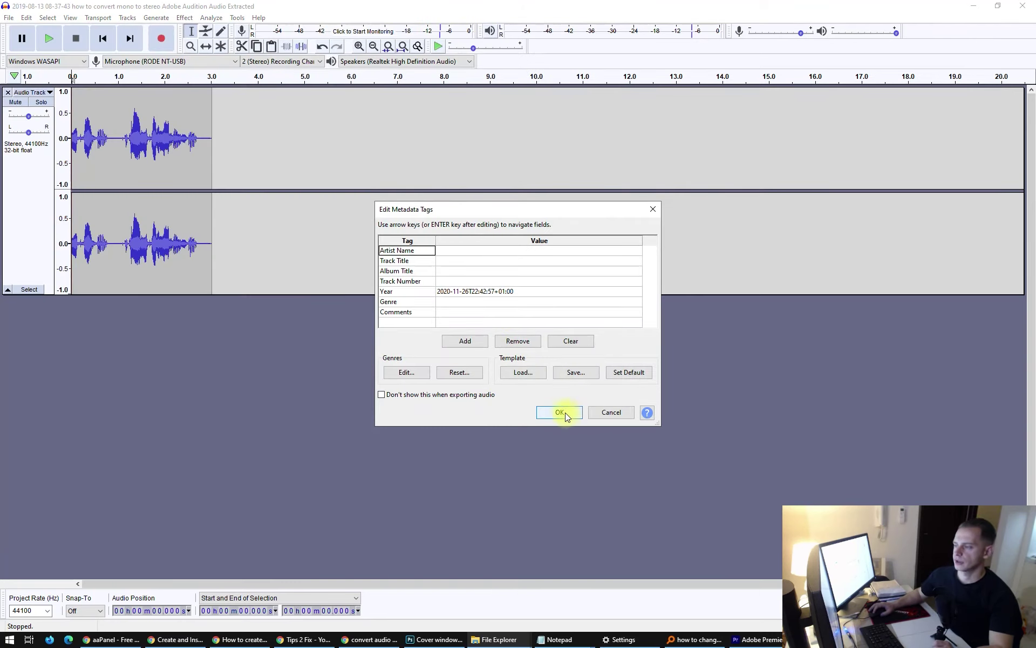
pyautogui.click(566, 412)
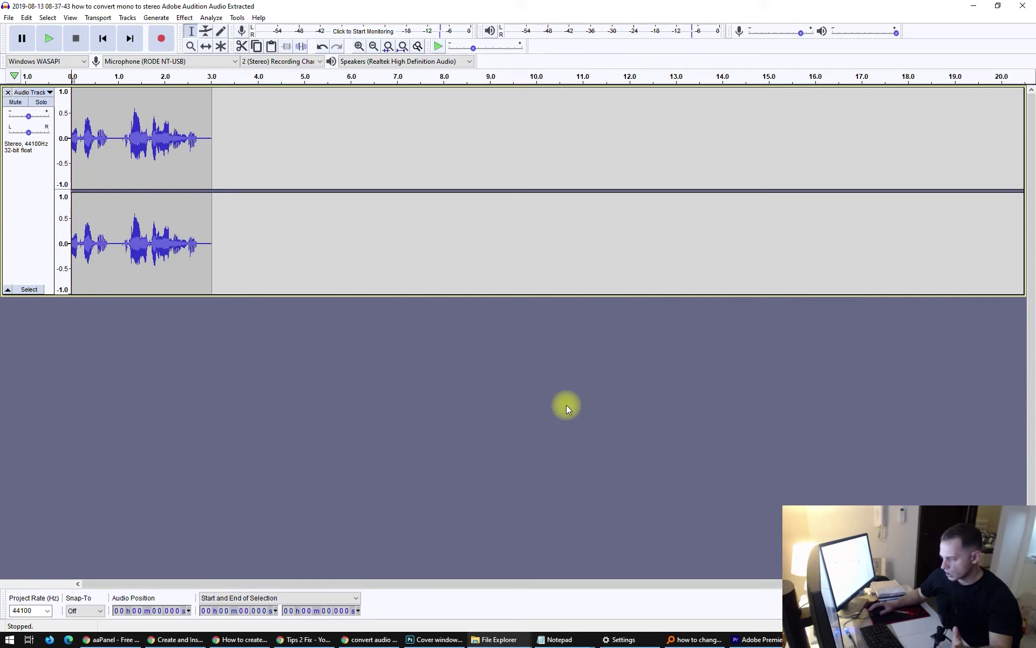